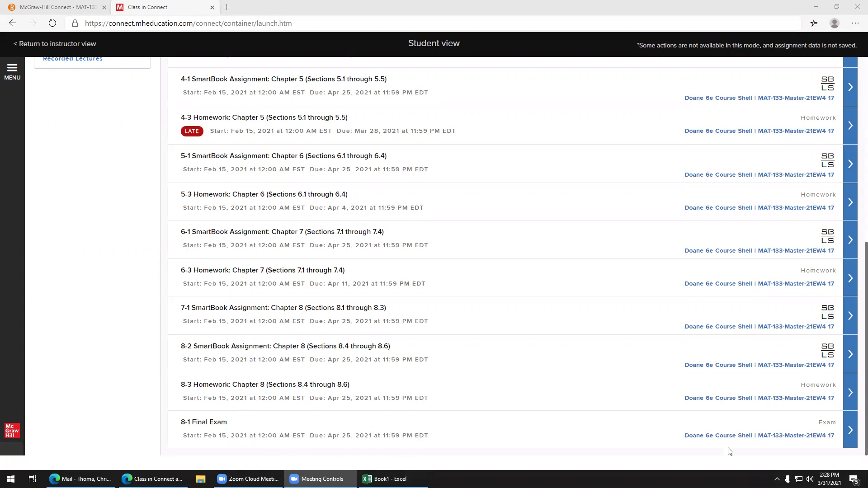
- Begin the 8-3 Homework assignment and continue through to question 1 of 10
{"action": "left_click", "coordinate": [843, 397]}
{"action": "left_click", "coordinate": [848, 399]}
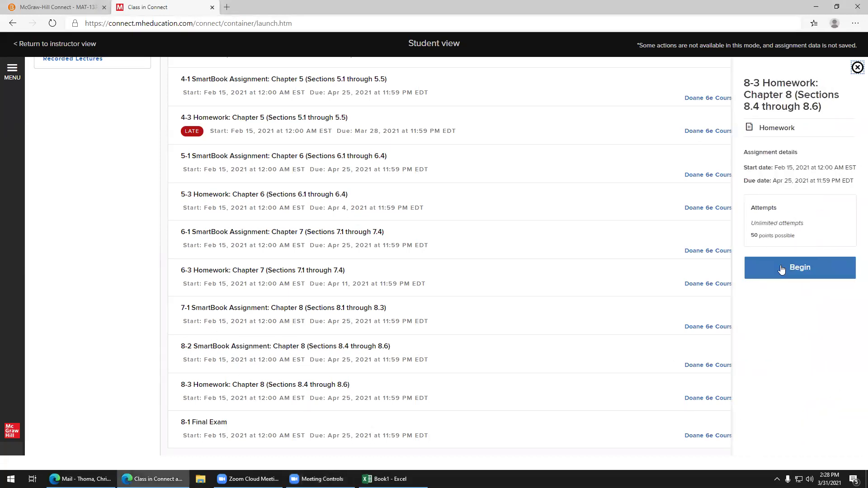
{"action": "left_click", "coordinate": [781, 268]}
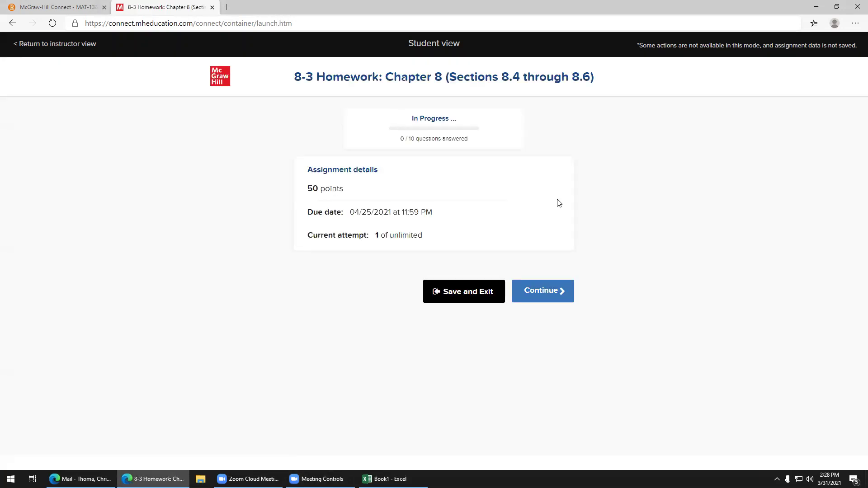
{"action": "left_click", "coordinate": [550, 291]}
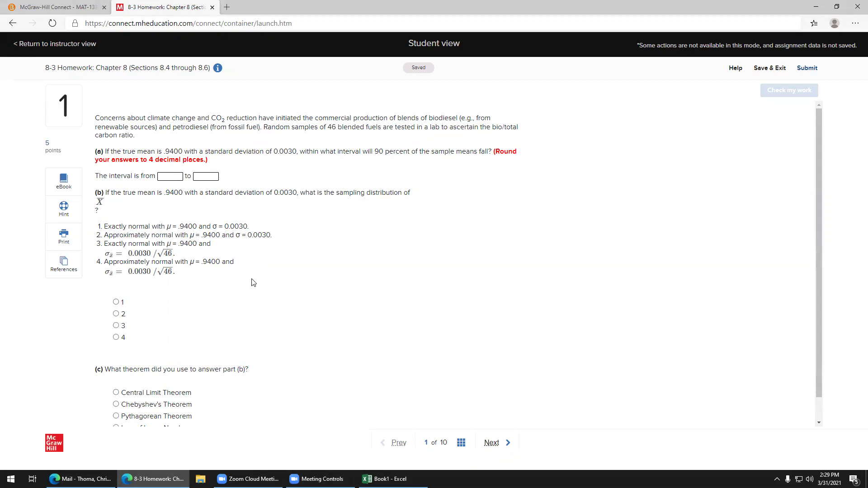
{"action": "scroll", "coordinate": [252, 281], "scroll_direction": "down", "scroll_amount": 1}
{"action": "scroll", "coordinate": [251, 257], "scroll_direction": "up", "scroll_amount": 1}
- Add a blank Sheet2 in Excel and sketch a normal curve with the middle area marked .90
{"action": "key", "text": "alt+Tab"}
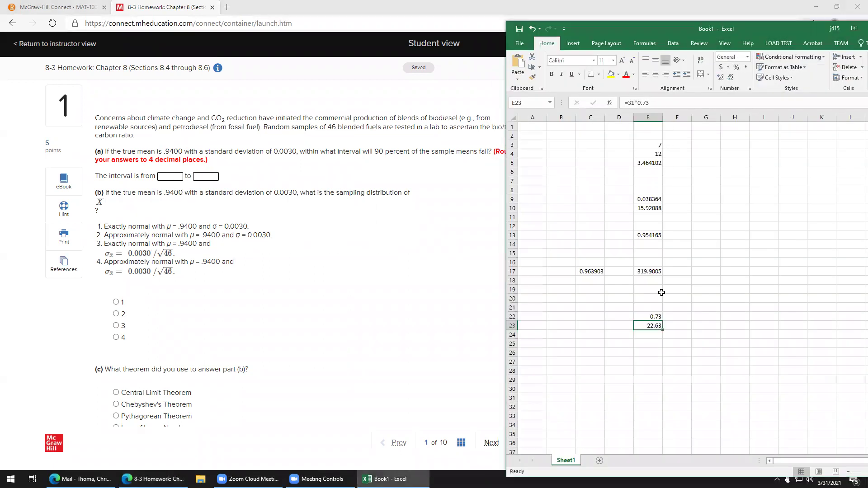
{"action": "left_click", "coordinate": [599, 460]}
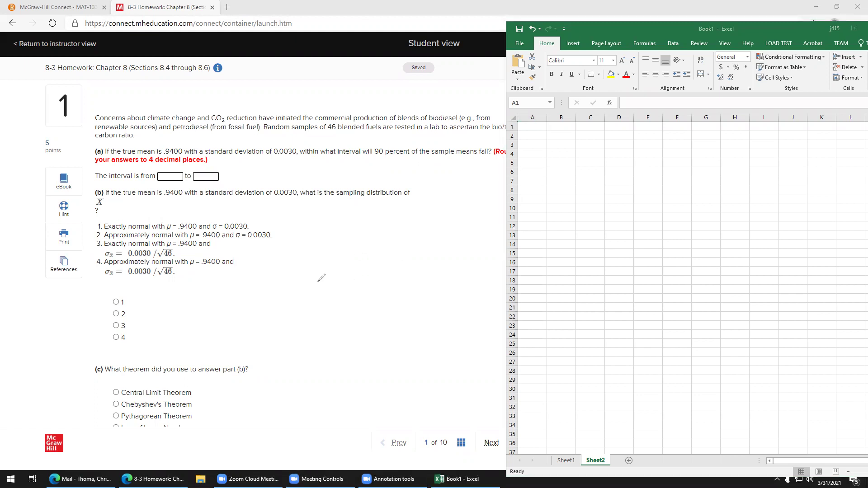
{"action": "mouse_move", "coordinate": [317, 282]}
{"action": "left_mouse_down"}
{"action": "mouse_move", "coordinate": [446, 282]}
{"action": "mouse_move", "coordinate": [332, 271]}
{"action": "mouse_move", "coordinate": [417, 216]}
{"action": "left_mouse_up"}
{"action": "left_click_drag", "start_coordinate": [426, 246], "coordinate": [448, 268]}
{"action": "left_click_drag", "start_coordinate": [354, 238], "coordinate": [367, 302]}
{"action": "left_click_drag", "start_coordinate": [432, 242], "coordinate": [433, 309]}
{"action": "left_click", "coordinate": [382, 265]}
{"action": "mouse_move", "coordinate": [394, 247]}
{"action": "left_mouse_down"}
{"action": "mouse_move", "coordinate": [397, 268]}
{"action": "mouse_move", "coordinate": [414, 254]}
{"action": "mouse_move", "coordinate": [394, 248]}
{"action": "left_mouse_up"}
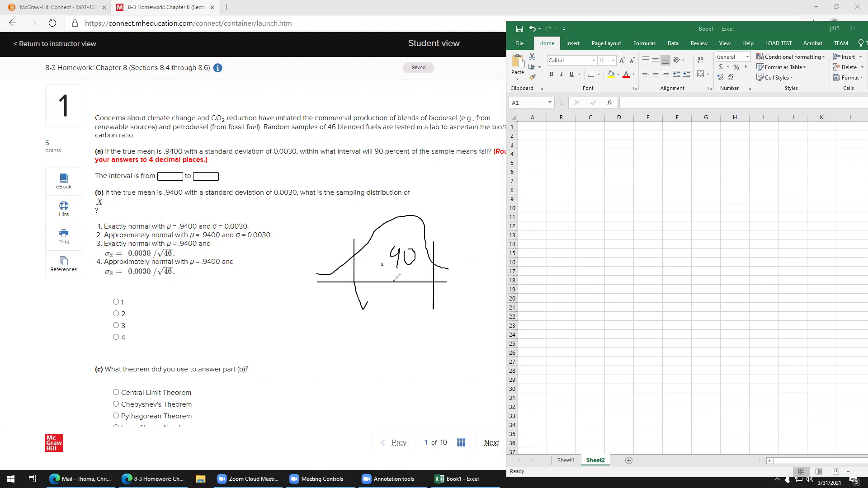
- Label the sketched curve's mean .94 and standard deviation .003
{"action": "left_click_drag", "start_coordinate": [392, 282], "coordinate": [400, 312]}
{"action": "left_click", "coordinate": [385, 311]}
{"action": "mouse_move", "coordinate": [397, 304]}
{"action": "left_mouse_down"}
{"action": "mouse_move", "coordinate": [398, 318]}
{"action": "mouse_move", "coordinate": [411, 313]}
{"action": "mouse_move", "coordinate": [409, 323]}
{"action": "left_mouse_up"}
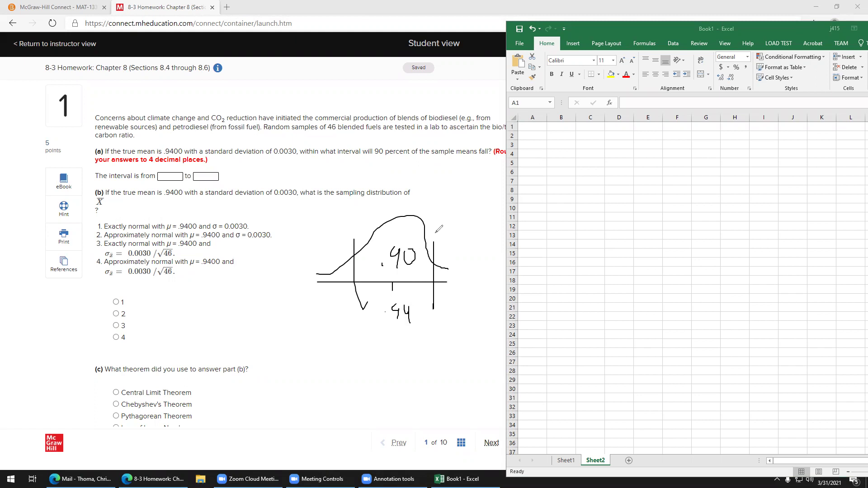
{"action": "mouse_move", "coordinate": [460, 208]}
{"action": "left_mouse_down"}
{"action": "mouse_move", "coordinate": [457, 219]}
{"action": "mouse_move", "coordinate": [504, 221]}
{"action": "left_mouse_up"}
{"action": "left_click", "coordinate": [467, 214]}
{"action": "left_click", "coordinate": [477, 221]}
- Label both .05 tail areas and rewrite the standard deviation as .003/√46
{"action": "mouse_move", "coordinate": [336, 246]}
{"action": "left_mouse_down"}
{"action": "mouse_move", "coordinate": [347, 270]}
{"action": "mouse_move", "coordinate": [328, 233]}
{"action": "mouse_move", "coordinate": [326, 243]}
{"action": "mouse_move", "coordinate": [313, 237]}
{"action": "left_mouse_up"}
{"action": "left_click", "coordinate": [305, 246]}
{"action": "left_click_drag", "start_coordinate": [448, 261], "coordinate": [486, 248]}
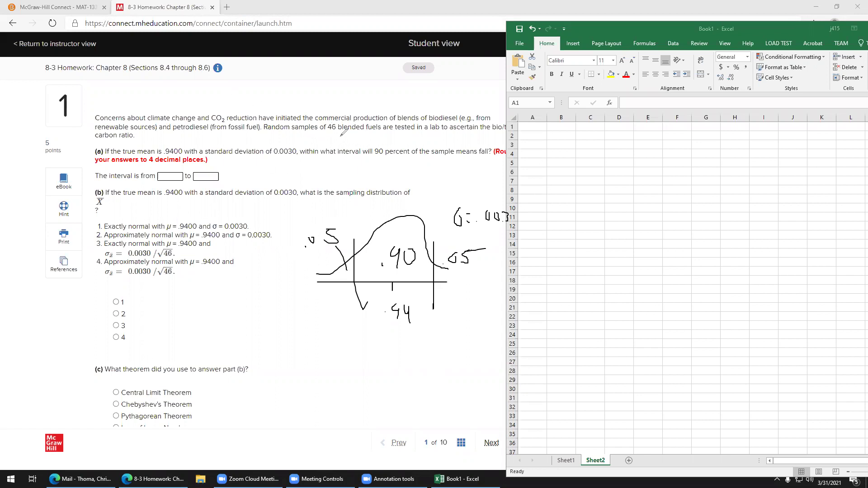
{"action": "left_click_drag", "start_coordinate": [482, 230], "coordinate": [498, 230]}
{"action": "mouse_move", "coordinate": [483, 235]}
{"action": "left_mouse_down"}
{"action": "mouse_move", "coordinate": [497, 234]}
{"action": "mouse_move", "coordinate": [493, 247]}
{"action": "mouse_move", "coordinate": [499, 243]}
{"action": "left_mouse_up"}
- Enter =NORM.INV(0.05,.94,0.003/SQRT(46)) in C6, returning 0.939272
{"action": "left_click", "coordinate": [568, 163]}
{"action": "left_click", "coordinate": [590, 171]}
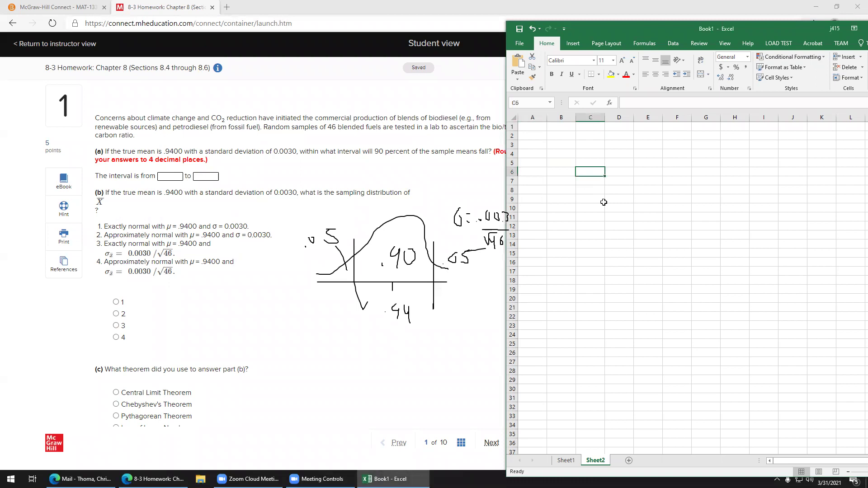
{"action": "type", "text": "="}
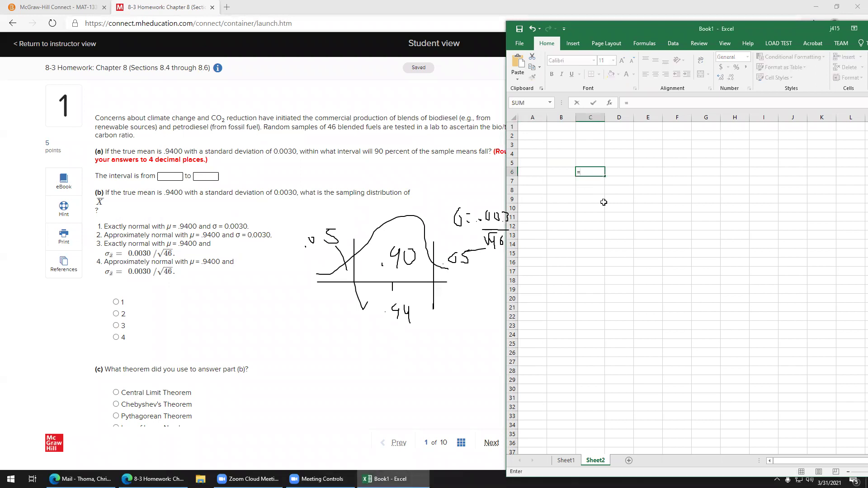
{"action": "type", "text": "NO"}
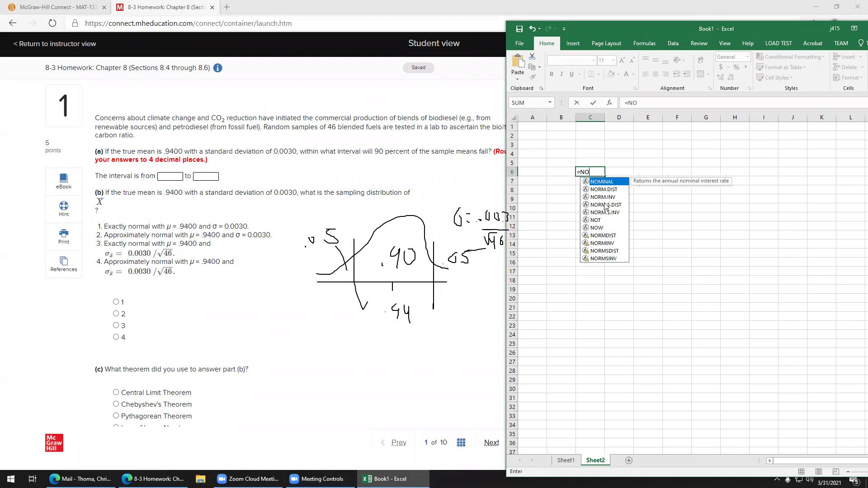
{"action": "double_click", "coordinate": [602, 197]}
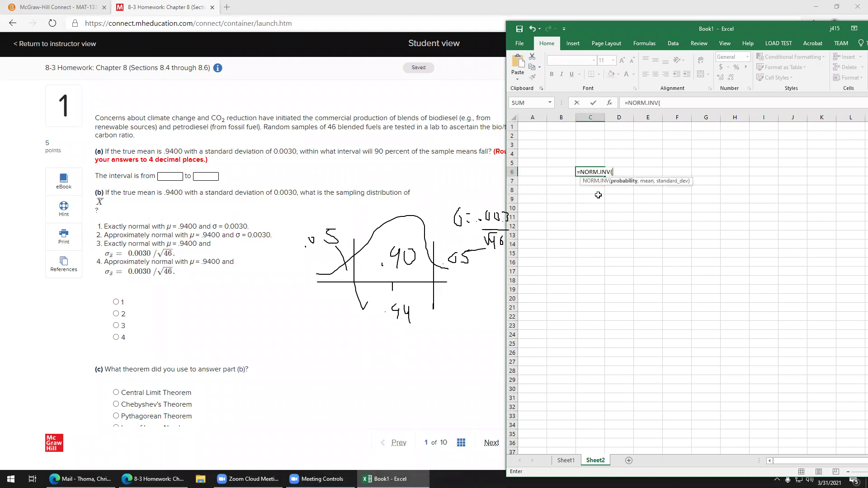
{"action": "left_click", "coordinate": [619, 170]}
{"action": "type", "text": "0.05,"}
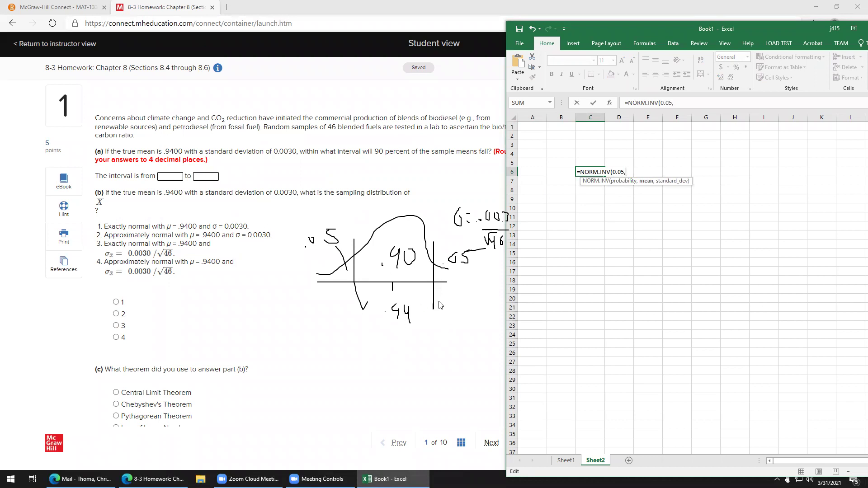
{"action": "type", "text": ".94,0.003/SA"}
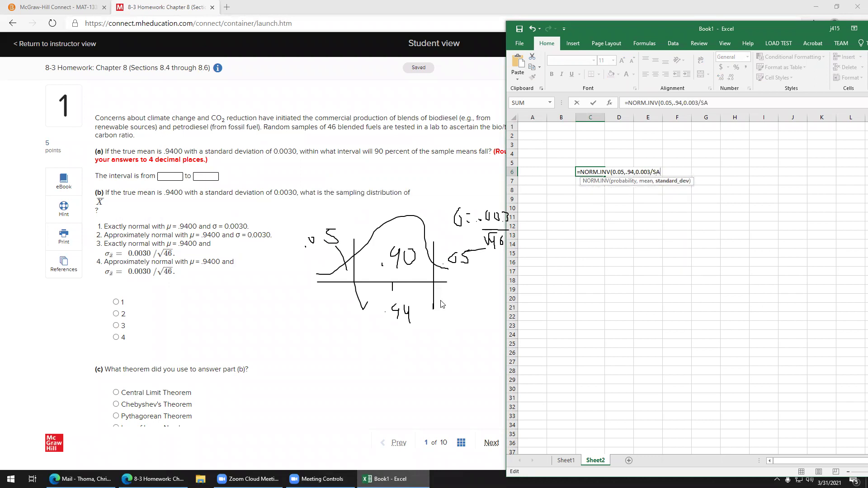
{"action": "key", "text": "BackSpace"}
{"action": "type", "text": "Q"}
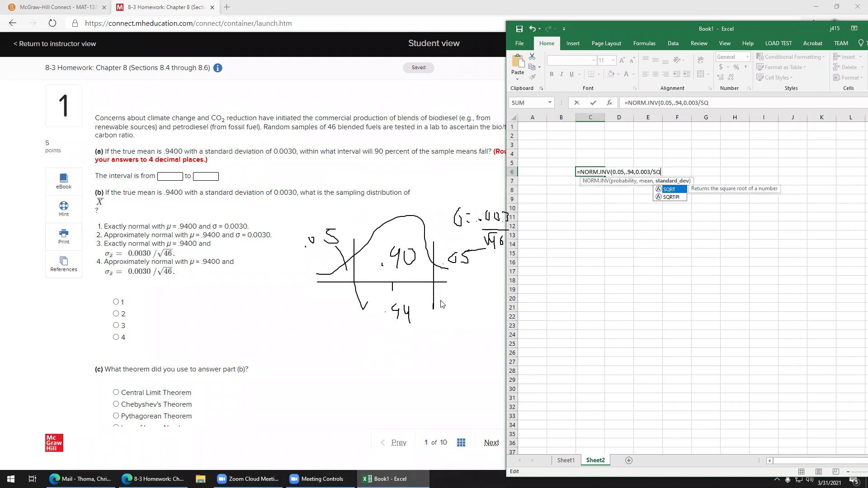
{"action": "double_click", "coordinate": [678, 190]}
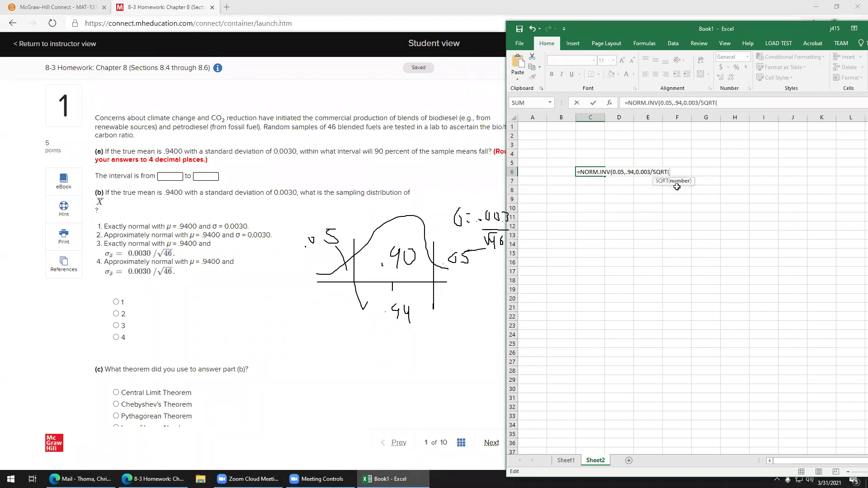
{"action": "type", "text": "46)"}
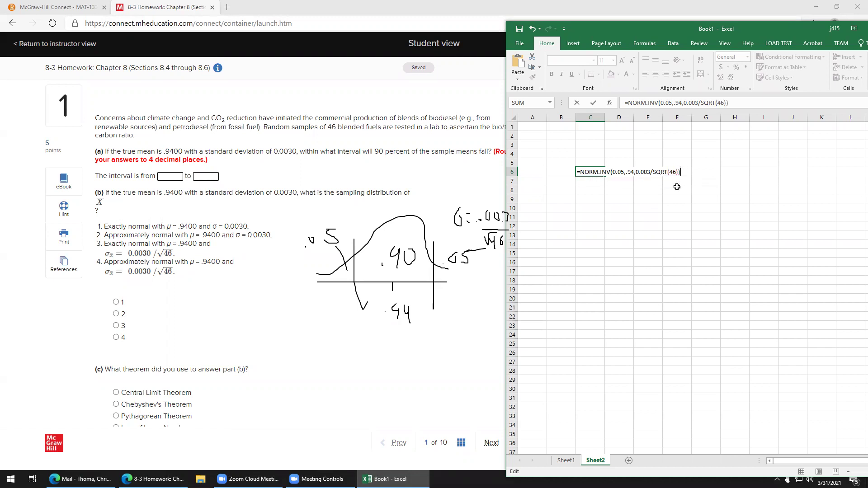
{"action": "key", "text": "Return"}
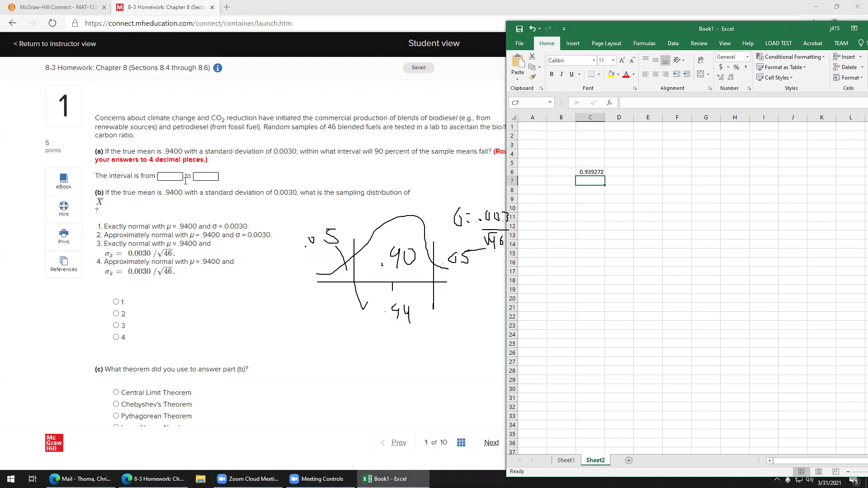
- Enter 0.9393 as the interval's lower bound and check the answer
{"action": "left_click", "coordinate": [171, 179]}
{"action": "type", "text": "0.9"}
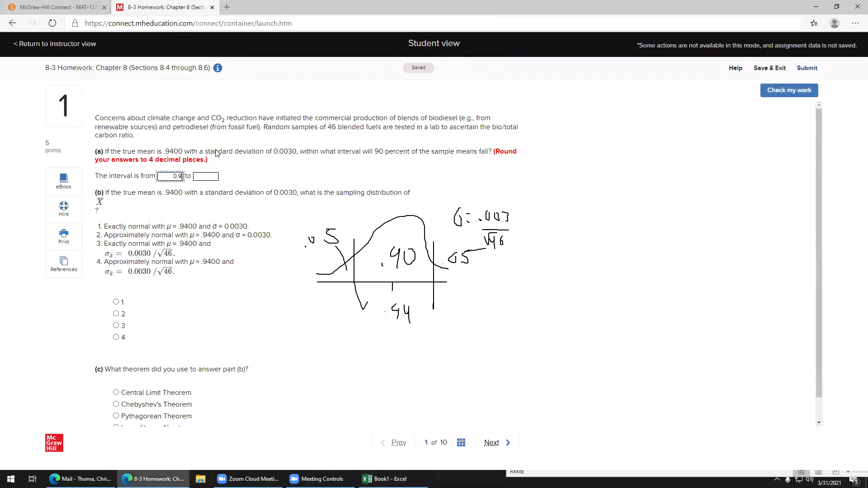
{"action": "type", "text": "393"}
{"action": "left_click", "coordinate": [793, 92]}
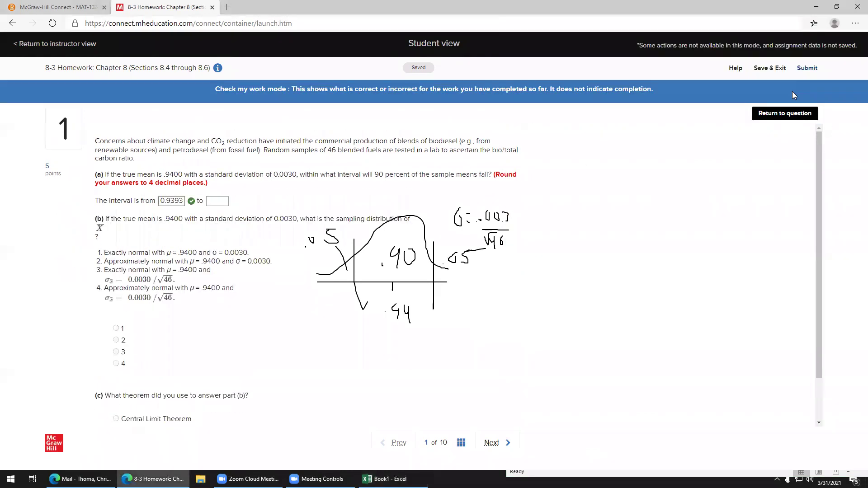
{"action": "left_click", "coordinate": [785, 113]}
- Change the C6 formula's probability from 0.05 to 0.95 for the upper cutoff
{"action": "left_click", "coordinate": [392, 479]}
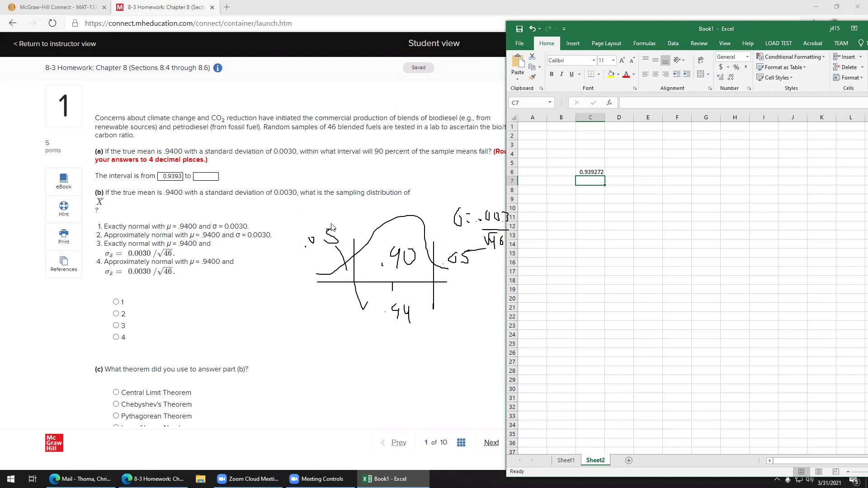
{"action": "left_click", "coordinate": [596, 171]}
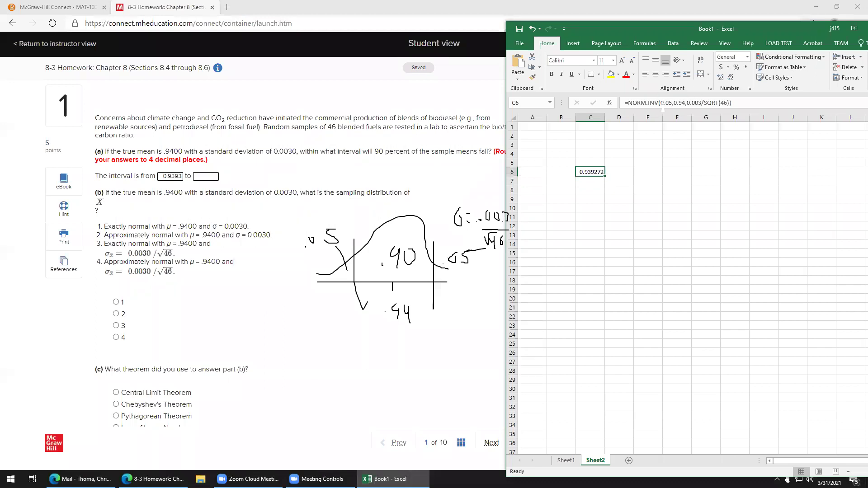
{"action": "left_click", "coordinate": [668, 103]}
{"action": "key", "text": "BackSpace"}
{"action": "type", "text": "9"}
{"action": "key", "text": "Return"}
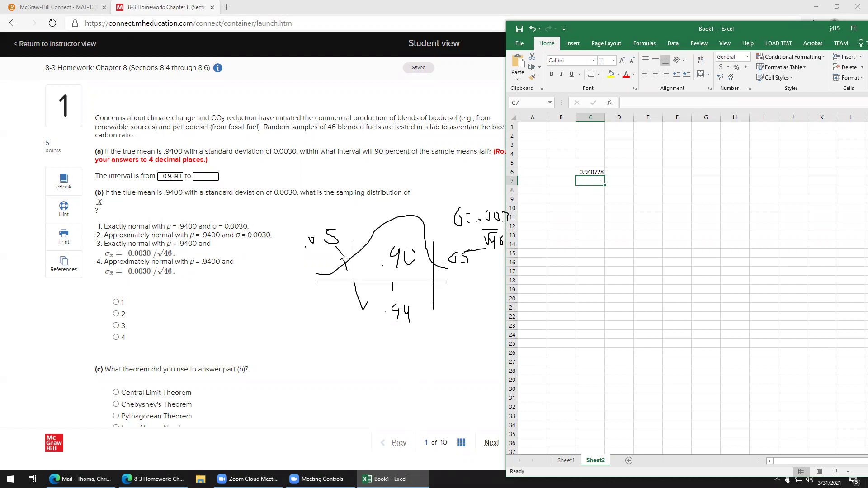
- Enter 0.9407 as the interval's upper bound and check the interval
{"action": "left_click", "coordinate": [205, 178]}
{"action": "type", "text": "0"}
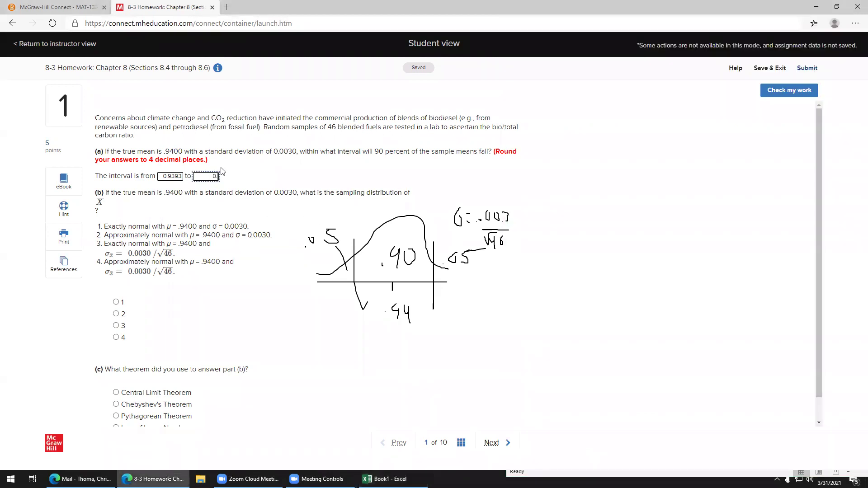
{"action": "type", "text": ".9407"}
{"action": "left_click", "coordinate": [788, 90]}
{"action": "left_click", "coordinate": [784, 116]}
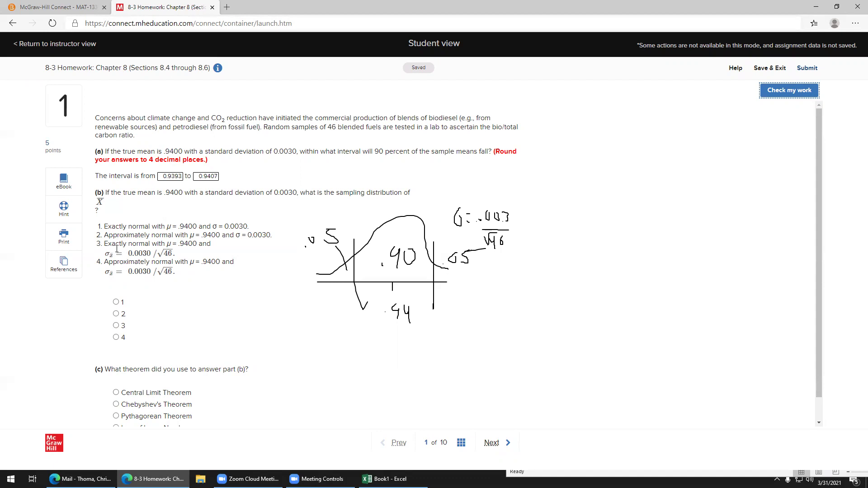
- Choose option 4 for part (b) and check the answer
{"action": "left_click", "coordinate": [117, 337]}
{"action": "left_click", "coordinate": [790, 92]}
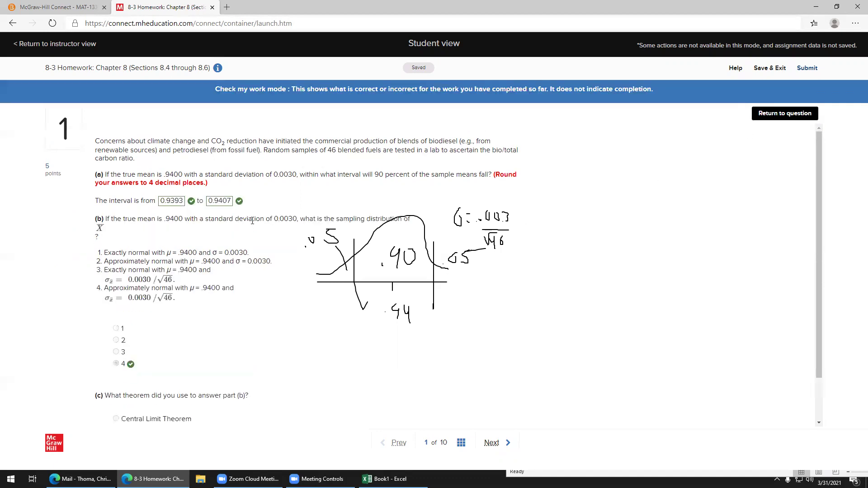
{"action": "scroll", "coordinate": [272, 220], "scroll_direction": "down", "scroll_amount": 1}
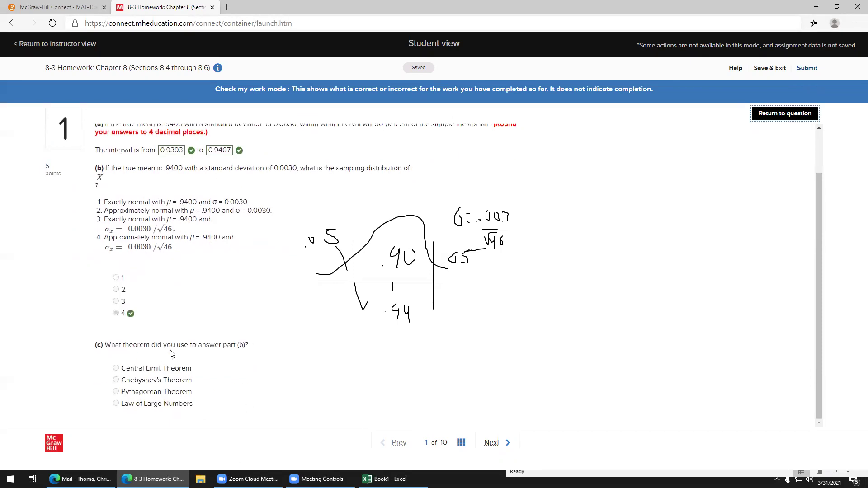
{"action": "left_click", "coordinate": [783, 114]}
- Answer part (c) with the Central Limit Theorem, check it, and advance to question 2
{"action": "left_click", "coordinate": [116, 368]}
{"action": "left_click", "coordinate": [780, 93]}
{"action": "left_click", "coordinate": [790, 114]}
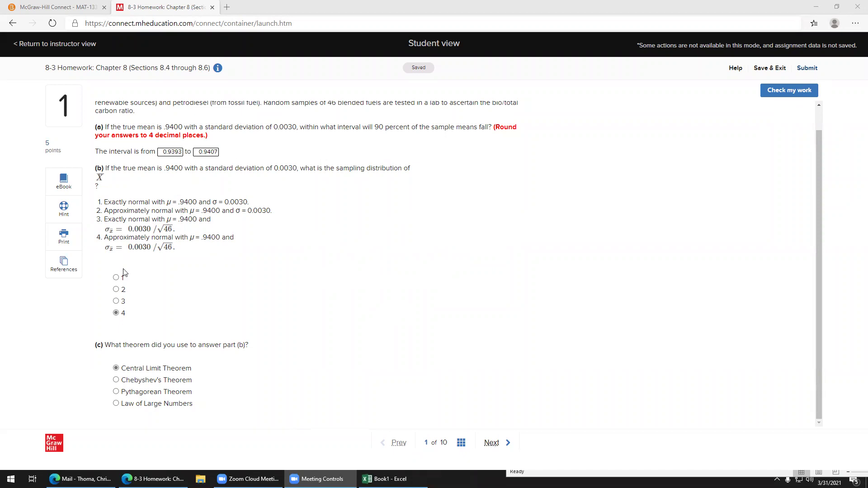
{"action": "left_click", "coordinate": [492, 443]}
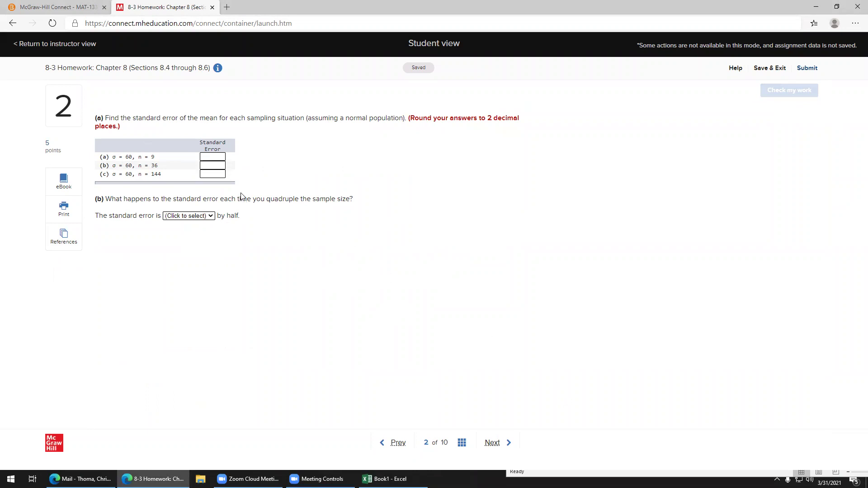
- Enter 20 as the standard error for row (a) and check it
{"action": "left_click", "coordinate": [218, 156]}
{"action": "type", "text": "20"}
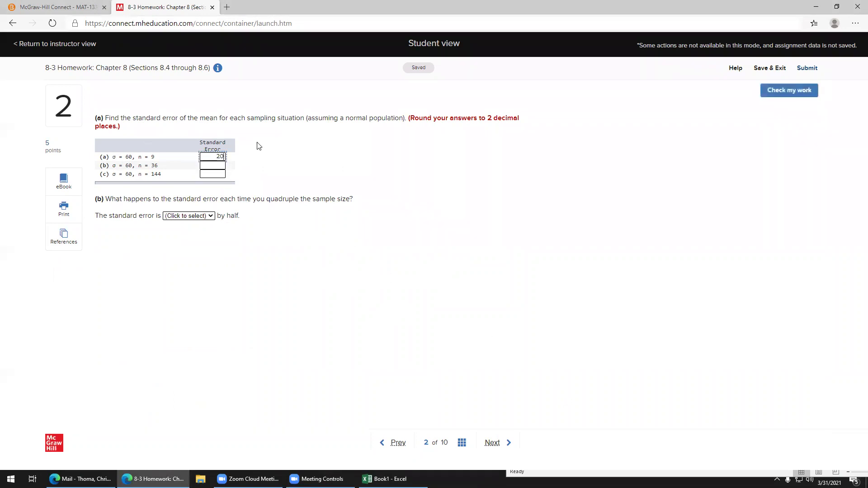
{"action": "left_click", "coordinate": [782, 89]}
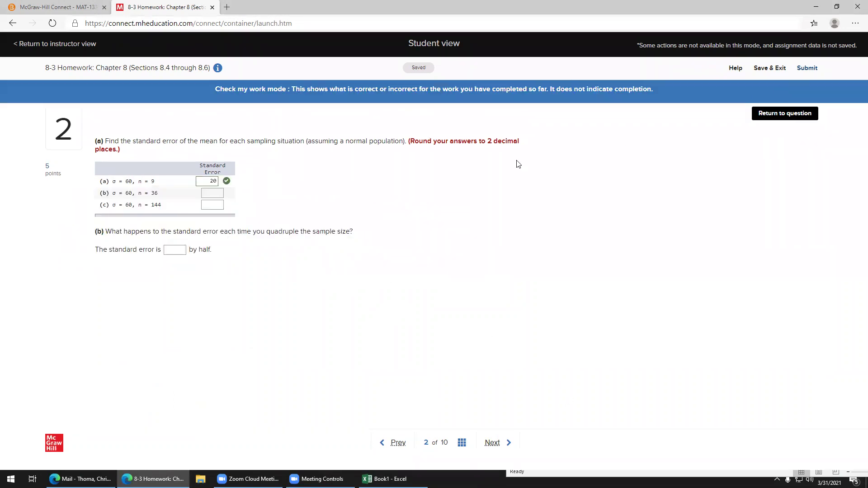
{"action": "left_click", "coordinate": [787, 113]}
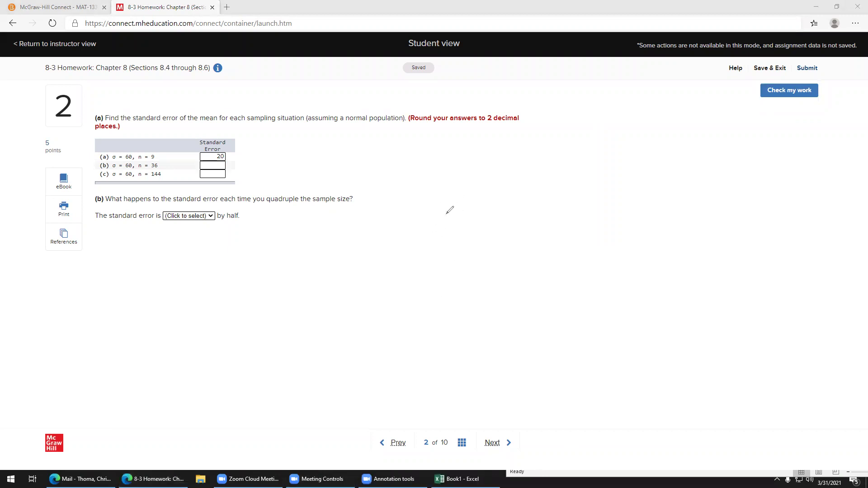
- Sketch the standard error formula σx̄ = σ/√n on the question
{"action": "mouse_move", "coordinate": [444, 213]}
{"action": "left_mouse_down"}
{"action": "mouse_move", "coordinate": [450, 236]}
{"action": "mouse_move", "coordinate": [481, 212]}
{"action": "left_mouse_up"}
{"action": "left_click_drag", "start_coordinate": [411, 253], "coordinate": [493, 253]}
{"action": "mouse_move", "coordinate": [426, 272]}
{"action": "left_mouse_down"}
{"action": "mouse_move", "coordinate": [468, 264]}
{"action": "mouse_move", "coordinate": [448, 296]}
{"action": "mouse_move", "coordinate": [468, 299]}
{"action": "left_mouse_up"}
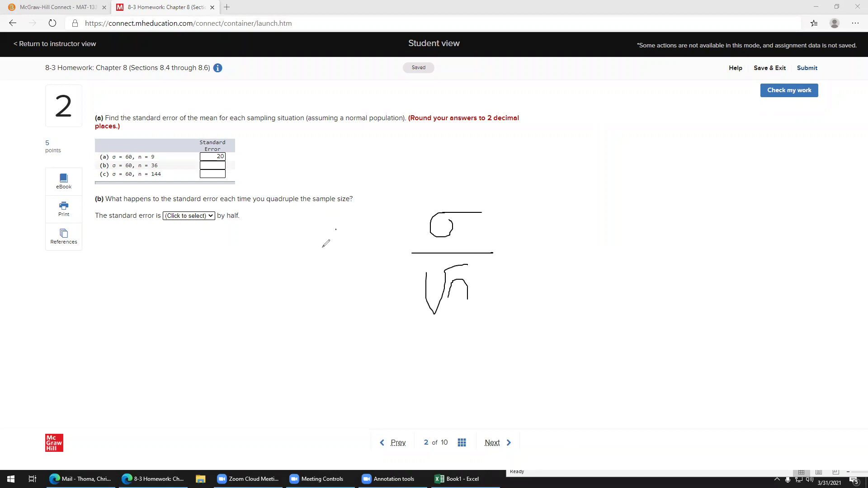
{"action": "mouse_move", "coordinate": [336, 229]}
{"action": "left_mouse_down"}
{"action": "mouse_move", "coordinate": [344, 241]}
{"action": "mouse_move", "coordinate": [362, 229]}
{"action": "mouse_move", "coordinate": [365, 270]}
{"action": "left_mouse_up"}
{"action": "mouse_move", "coordinate": [362, 255]}
{"action": "left_mouse_down"}
{"action": "mouse_move", "coordinate": [357, 267]}
{"action": "mouse_move", "coordinate": [360, 250]}
{"action": "mouse_move", "coordinate": [394, 256]}
{"action": "left_mouse_up"}
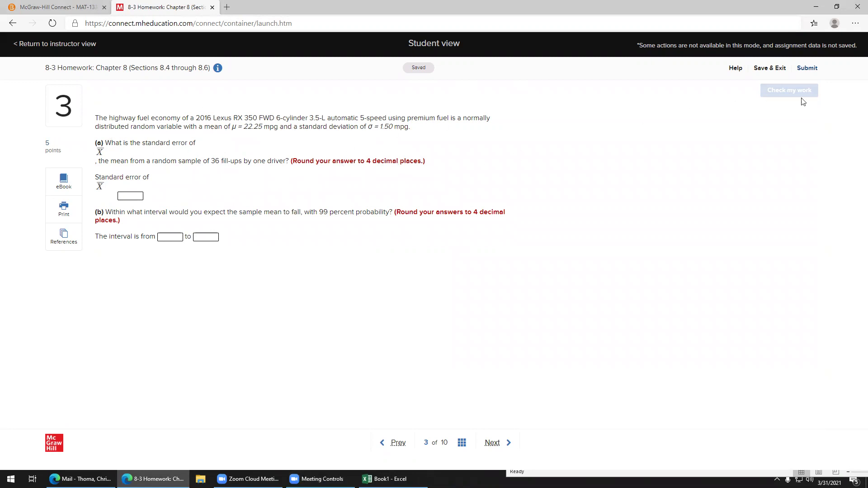
- Advance from the fuel-economy question 3 to question 4
{"action": "left_click", "coordinate": [491, 443]}
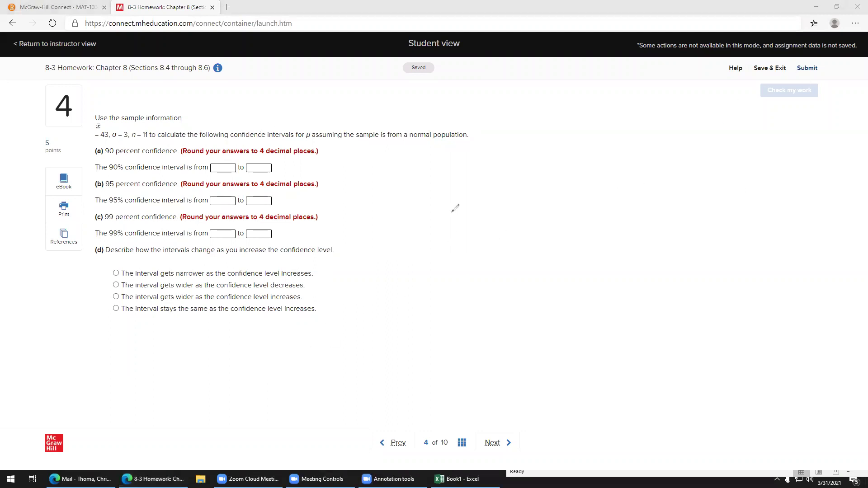
- Sketch a bell curve with its centre marked at μ
{"action": "left_click_drag", "start_coordinate": [169, 384], "coordinate": [305, 383]}
{"action": "mouse_move", "coordinate": [165, 377]}
{"action": "left_mouse_down"}
{"action": "mouse_move", "coordinate": [195, 335]}
{"action": "mouse_move", "coordinate": [244, 311]}
{"action": "mouse_move", "coordinate": [317, 369]}
{"action": "left_mouse_up"}
{"action": "mouse_move", "coordinate": [236, 379]}
{"action": "left_mouse_down"}
{"action": "mouse_move", "coordinate": [228, 412]}
{"action": "mouse_move", "coordinate": [241, 404]}
{"action": "left_mouse_up"}
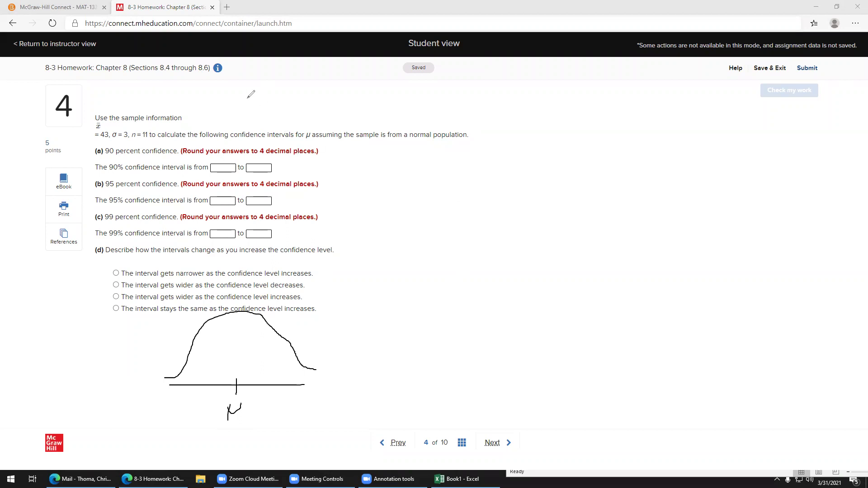
- Write the interval formula x̄ ± zα/2 · σ/√n above the question
{"action": "mouse_move", "coordinate": [247, 100]}
{"action": "left_mouse_down"}
{"action": "mouse_move", "coordinate": [258, 116]}
{"action": "mouse_move", "coordinate": [244, 119]}
{"action": "mouse_move", "coordinate": [252, 95]}
{"action": "mouse_move", "coordinate": [272, 109]}
{"action": "left_mouse_up"}
{"action": "left_click_drag", "start_coordinate": [281, 101], "coordinate": [339, 131]}
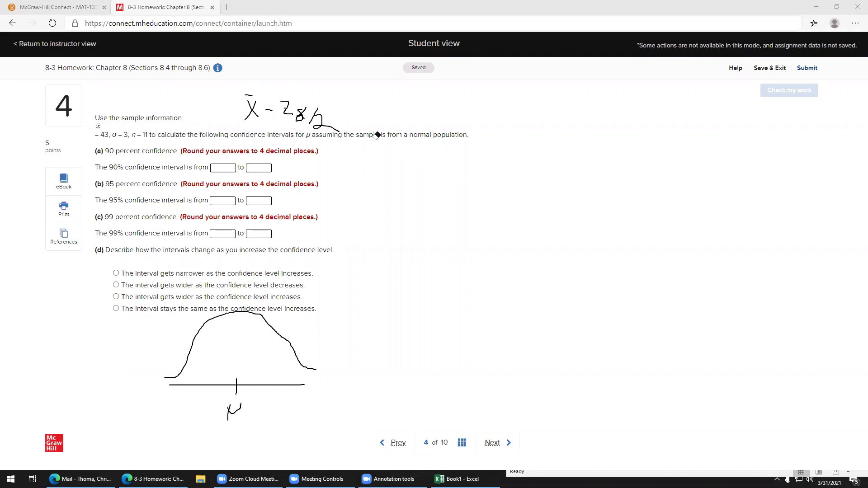
{"action": "left_click", "coordinate": [304, 113]}
{"action": "mouse_move", "coordinate": [305, 110]}
{"action": "left_mouse_down"}
{"action": "mouse_move", "coordinate": [297, 114]}
{"action": "mouse_move", "coordinate": [306, 116]}
{"action": "left_mouse_up"}
{"action": "mouse_move", "coordinate": [360, 86]}
{"action": "left_mouse_down"}
{"action": "mouse_move", "coordinate": [355, 97]}
{"action": "mouse_move", "coordinate": [370, 90]}
{"action": "mouse_move", "coordinate": [389, 110]}
{"action": "mouse_move", "coordinate": [361, 113]}
{"action": "mouse_move", "coordinate": [375, 113]}
{"action": "mouse_move", "coordinate": [374, 126]}
{"action": "left_mouse_up"}
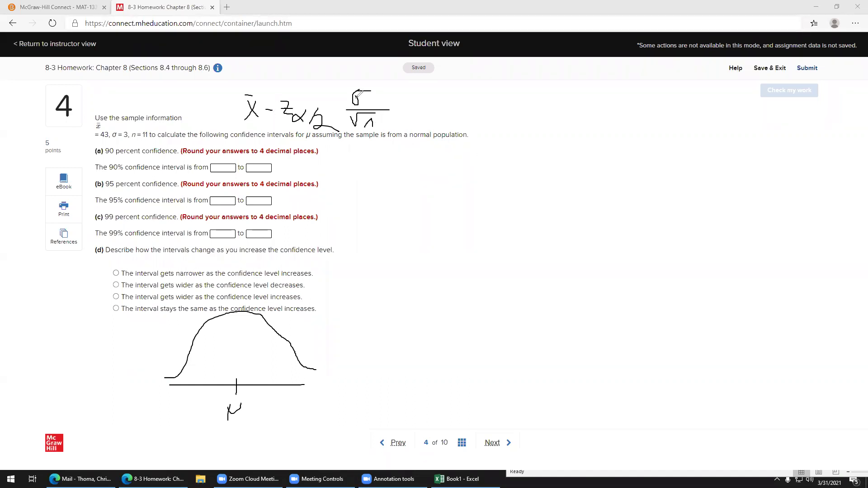
{"action": "left_click_drag", "start_coordinate": [265, 92], "coordinate": [273, 92]}
{"action": "left_click_drag", "start_coordinate": [269, 88], "coordinate": [270, 95]}
- Label cells C8 and C9 as CRITICAL VALUE in Excel
{"action": "left_click", "coordinate": [390, 479]}
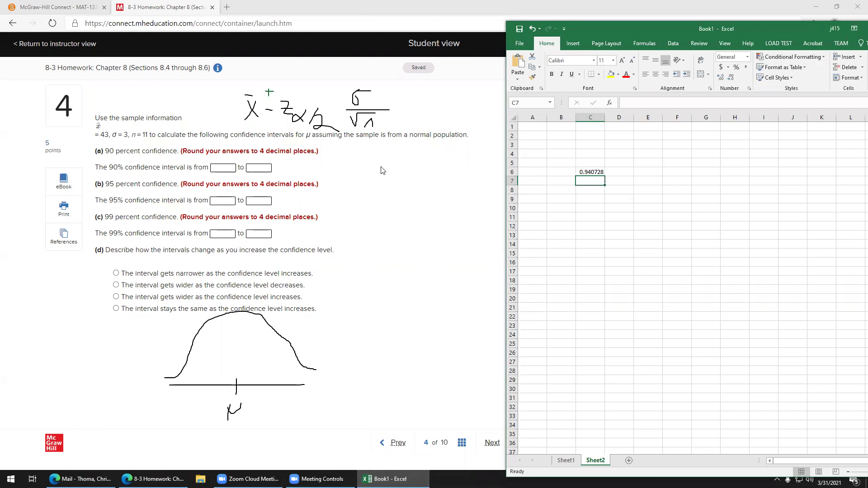
{"action": "left_click", "coordinate": [577, 205]}
{"action": "left_click", "coordinate": [584, 191]}
{"action": "type", "text": "="}
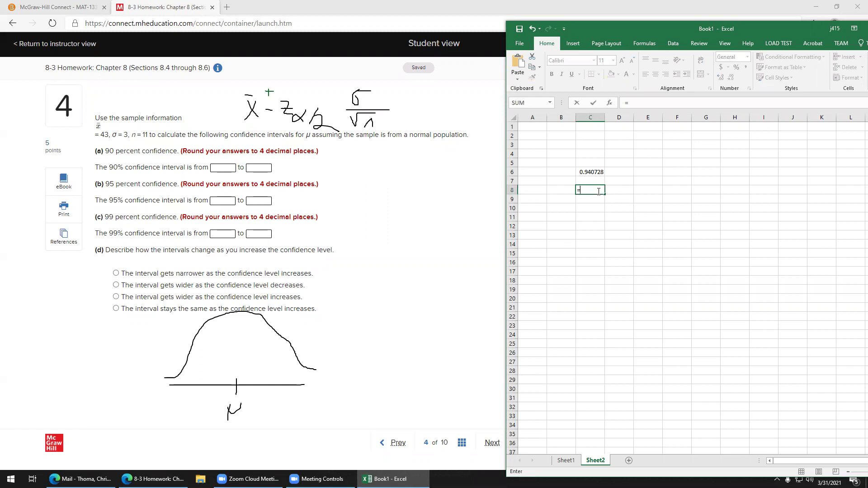
{"action": "key", "text": "BackSpace"}
{"action": "type", "text": "CRI"}
{"action": "type", "text": "ITIC"}
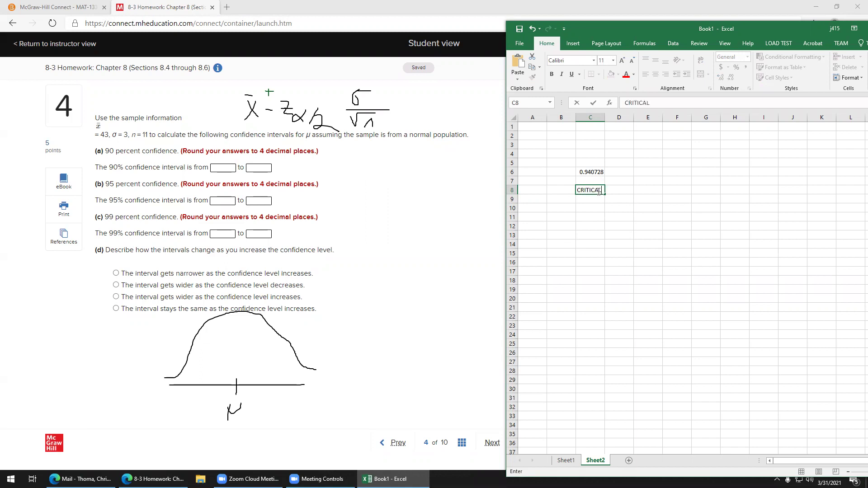
{"action": "key", "text": "Return"}
{"action": "type", "text": "c"}
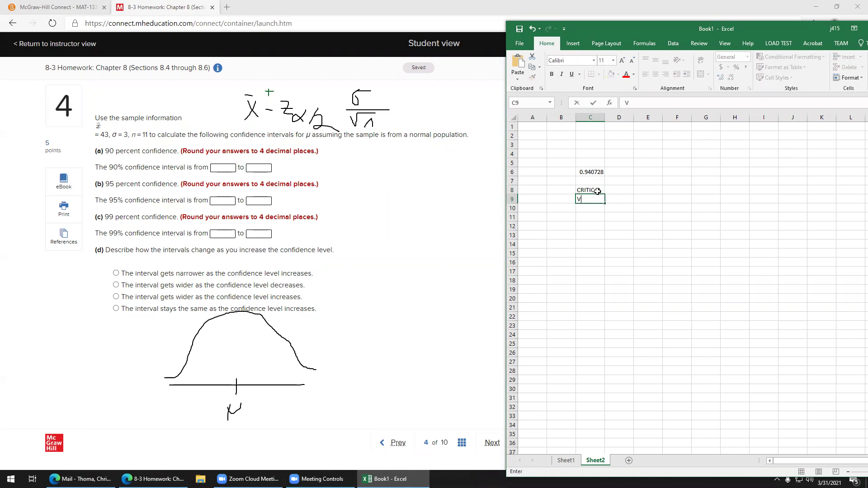
{"action": "type", "text": "ALUE"}
{"action": "key", "text": "Tab"}
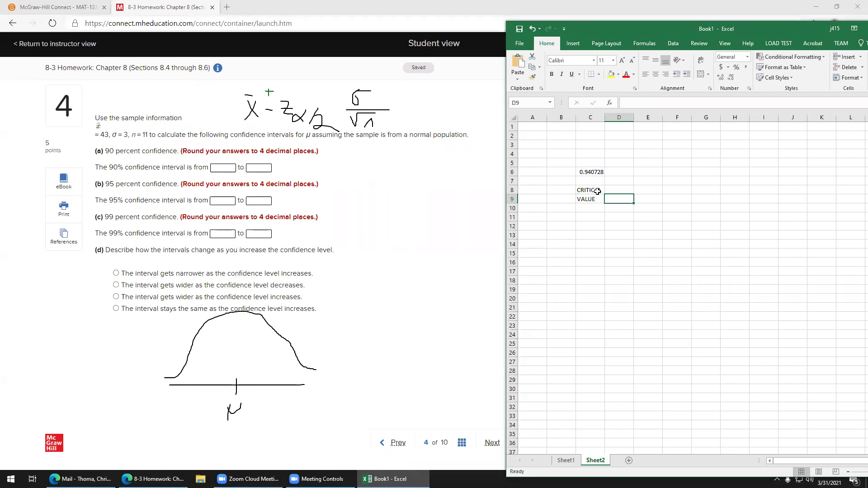
- Start a NORM.S.INV formula in D9 for the z critical value
{"action": "type", "text": "="}
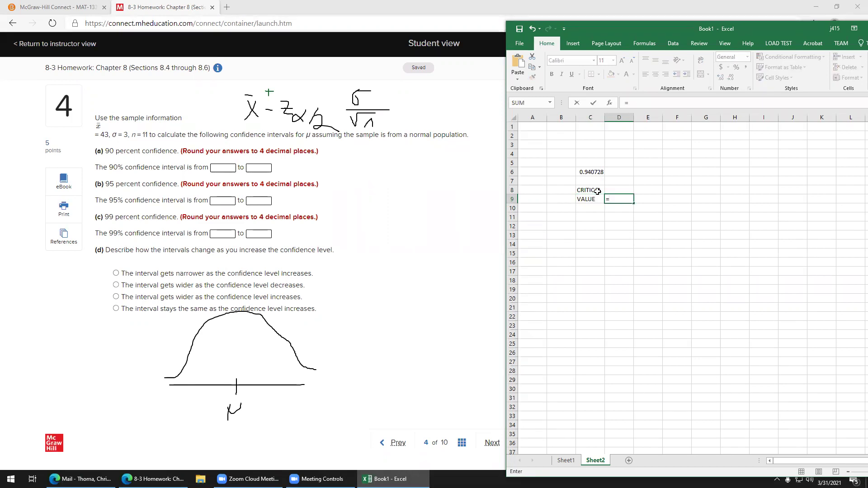
{"action": "type", "text": "no"}
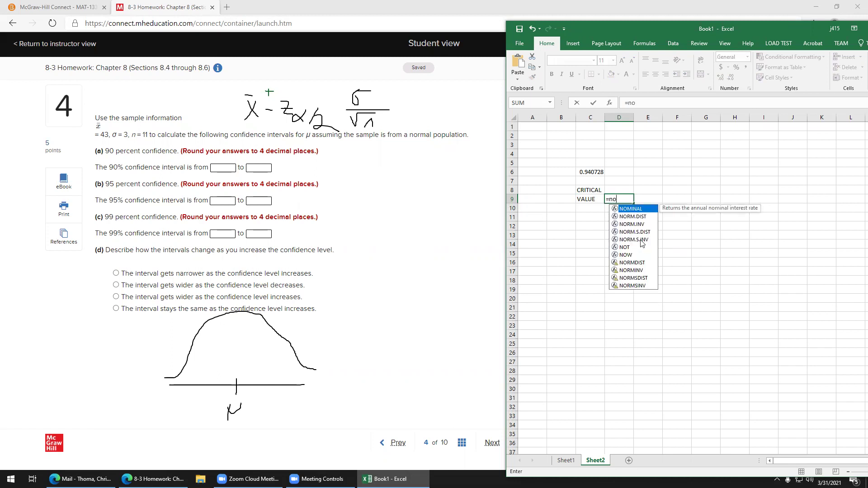
{"action": "double_click", "coordinate": [629, 232]}
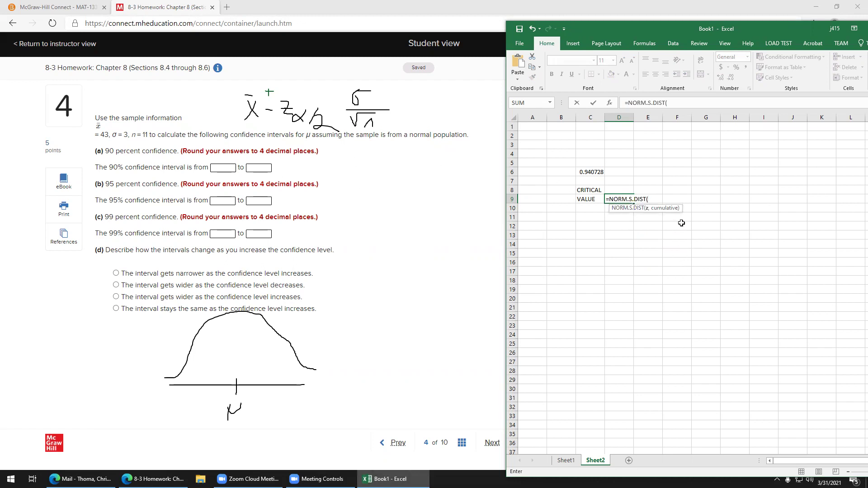
{"action": "key", "text": "BackSpace"}
{"action": "key", "text": "BackSpace"}
{"action": "key", "text": "BackSpace"}
{"action": "key", "text": "BackSpace"}
{"action": "key", "text": "BackSpace"}
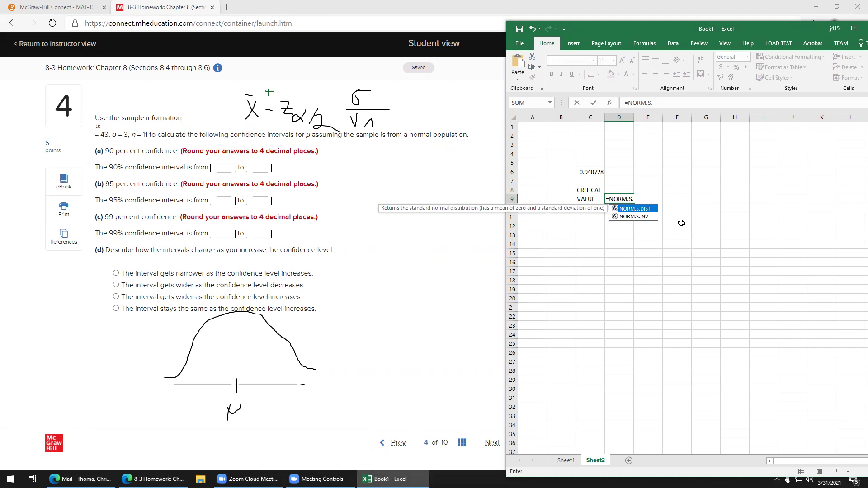
{"action": "double_click", "coordinate": [637, 216]}
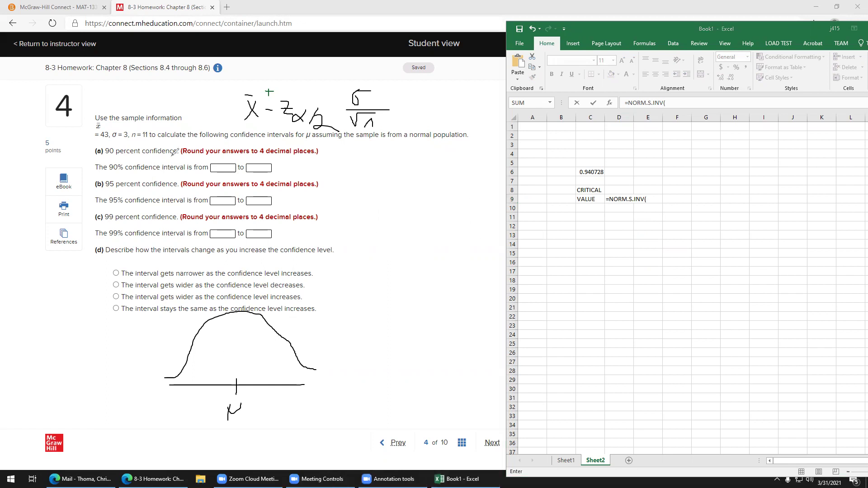
- Mark both cutoffs, the central area, and 5 in each tail of the bell curve
{"action": "left_click_drag", "start_coordinate": [195, 310], "coordinate": [195, 410]}
{"action": "left_click_drag", "start_coordinate": [216, 345], "coordinate": [235, 338]}
{"action": "mouse_move", "coordinate": [221, 342]}
{"action": "left_mouse_down"}
{"action": "mouse_move", "coordinate": [220, 370]}
{"action": "mouse_move", "coordinate": [250, 345]}
{"action": "left_mouse_up"}
{"action": "left_click_drag", "start_coordinate": [286, 316], "coordinate": [276, 427]}
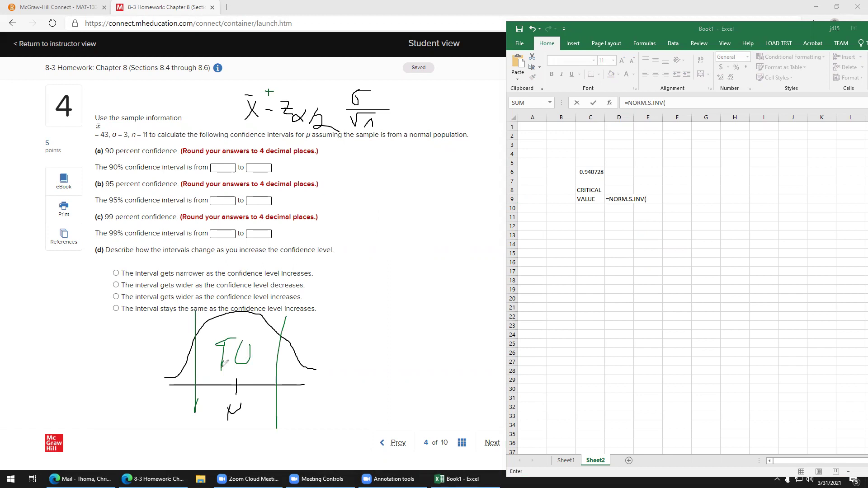
{"action": "left_click_drag", "start_coordinate": [185, 344], "coordinate": [173, 360]}
{"action": "mouse_move", "coordinate": [326, 333]}
{"action": "left_mouse_down"}
{"action": "mouse_move", "coordinate": [323, 347]}
{"action": "mouse_move", "coordinate": [344, 331]}
{"action": "left_mouse_up"}
- Label the left and right cutoffs below the axis with minus and plus signs
{"action": "mouse_move", "coordinate": [191, 424]}
{"action": "left_mouse_down"}
{"action": "mouse_move", "coordinate": [181, 431]}
{"action": "mouse_move", "coordinate": [209, 427]}
{"action": "left_mouse_up"}
{"action": "left_click_drag", "start_coordinate": [173, 402], "coordinate": [207, 427]}
{"action": "mouse_move", "coordinate": [263, 431]}
{"action": "left_mouse_down"}
{"action": "mouse_move", "coordinate": [288, 450]}
{"action": "mouse_move", "coordinate": [266, 459]}
{"action": "left_mouse_up"}
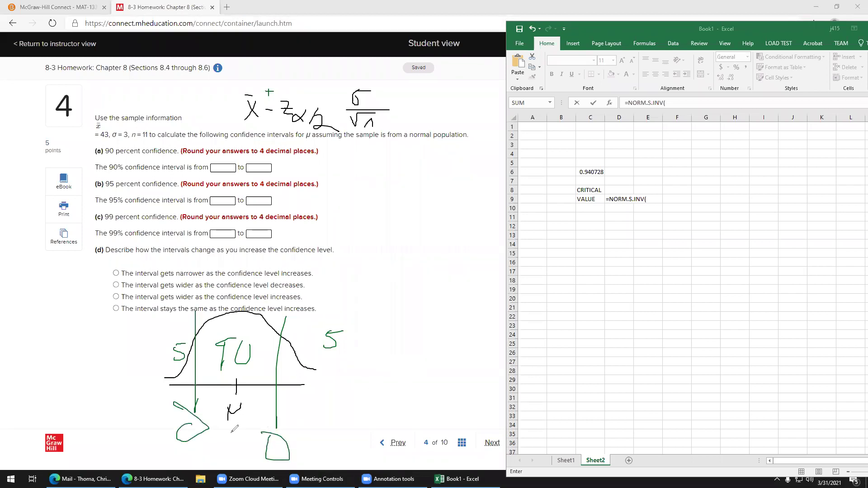
{"action": "left_click_drag", "start_coordinate": [131, 433], "coordinate": [157, 433]}
{"action": "mouse_move", "coordinate": [249, 442]}
{"action": "left_mouse_down"}
{"action": "mouse_move", "coordinate": [256, 442]}
{"action": "mouse_move", "coordinate": [232, 421]}
{"action": "left_mouse_up"}
{"action": "left_click", "coordinate": [658, 201]}
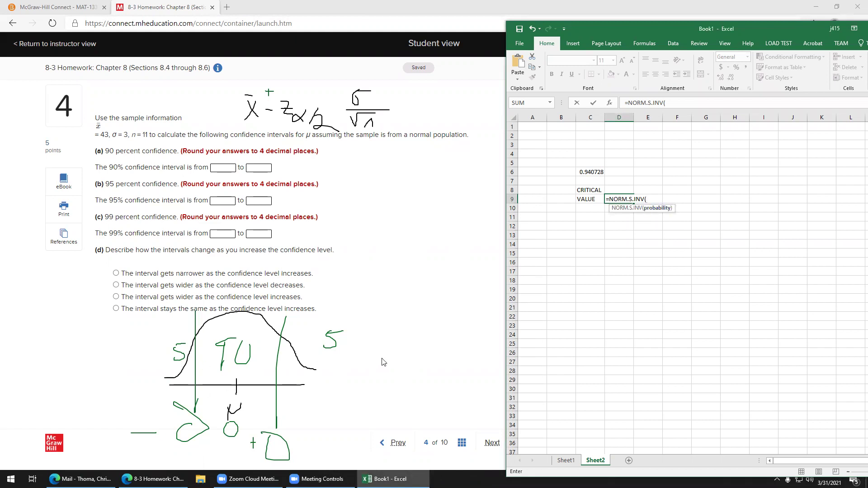
- Finish the critical value formula, then label C11 Lower and enter =43-1.645*3/SQRT(11) in D11, giving 41.51204
{"action": "type", "text": ".050"}
{"action": "key", "text": "Return"}
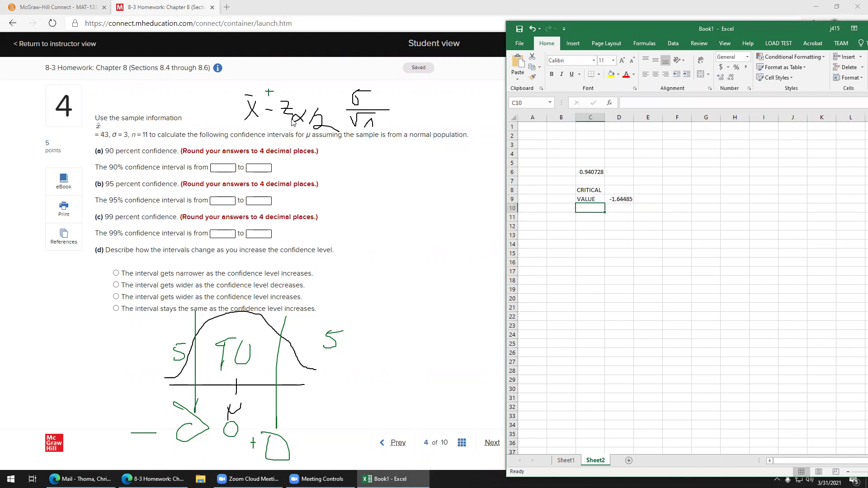
{"action": "left_click", "coordinate": [624, 199]}
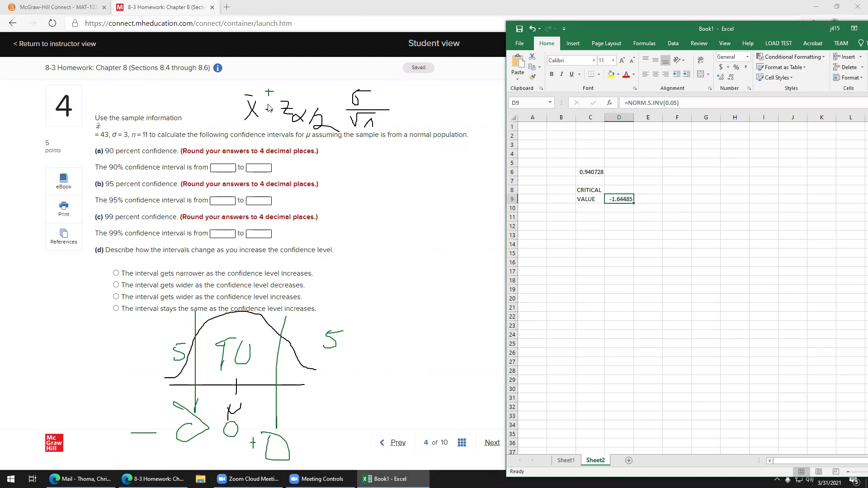
{"action": "left_click", "coordinate": [589, 218]}
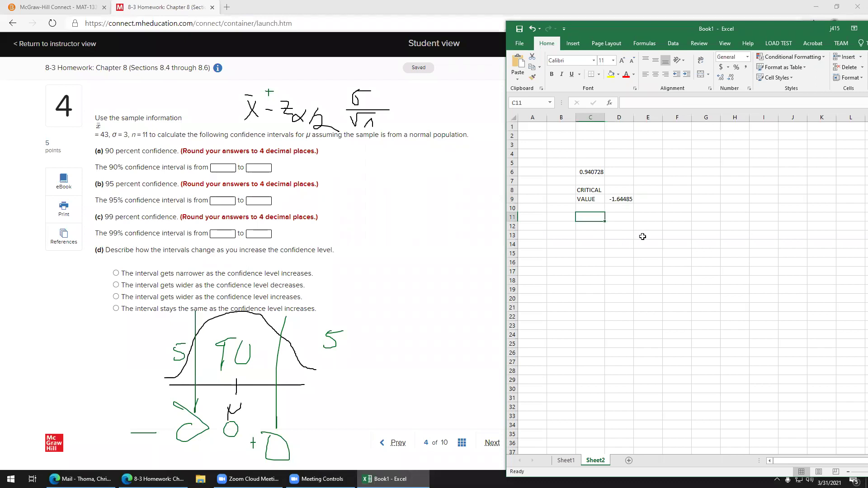
{"action": "type", "text": "Lower"}
{"action": "key", "text": "Tab"}
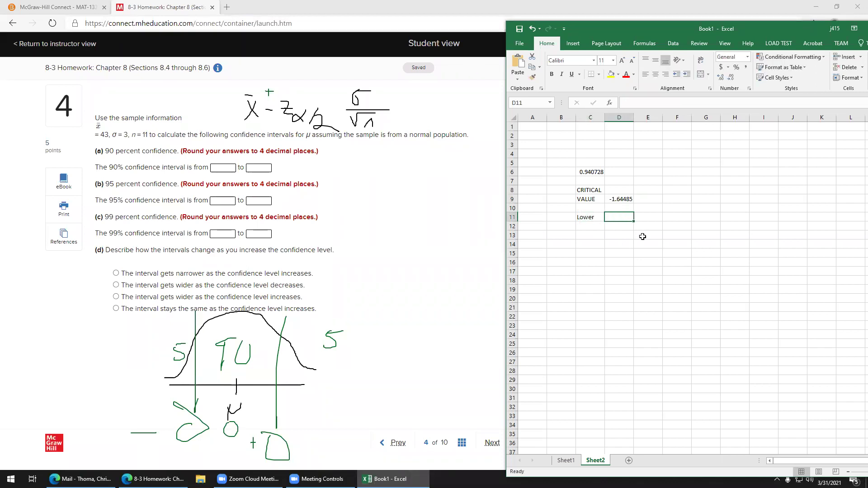
{"action": "type", "text": "="}
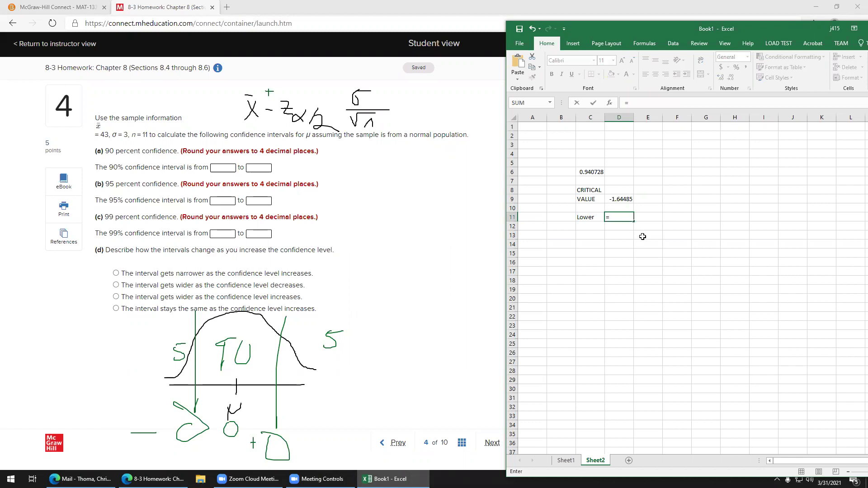
{"action": "type", "text": "43-1.645*3/"}
{"action": "type", "text": "sq"}
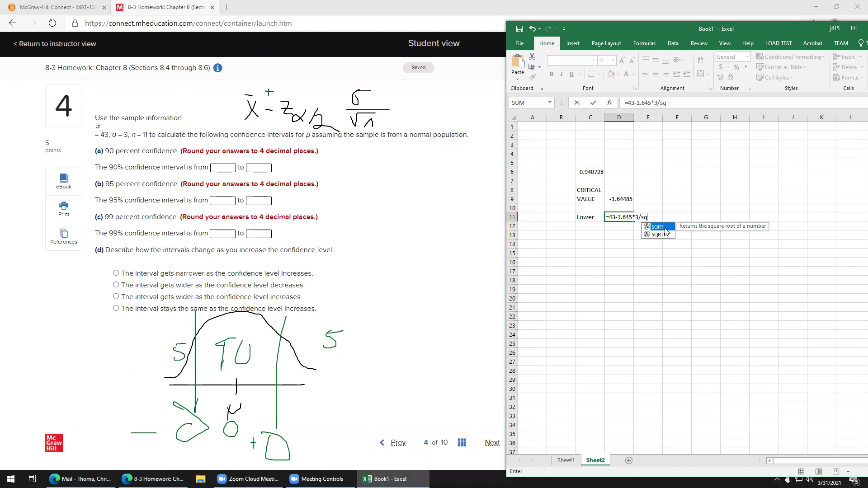
{"action": "double_click", "coordinate": [664, 227]}
{"action": "type", "text": "11"}
{"action": "key", "text": "Return"}
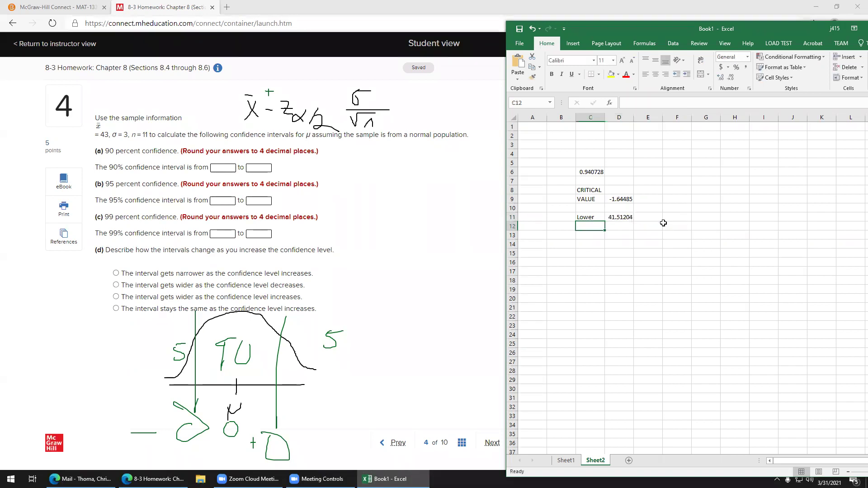
- Copy the formula into D12 with a plus sign for the upper bound 44.48796, labelled Upper
{"action": "left_click", "coordinate": [617, 216]}
{"action": "left_click_drag", "start_coordinate": [685, 102], "coordinate": [627, 102]}
{"action": "key", "text": "ctrl+c"}
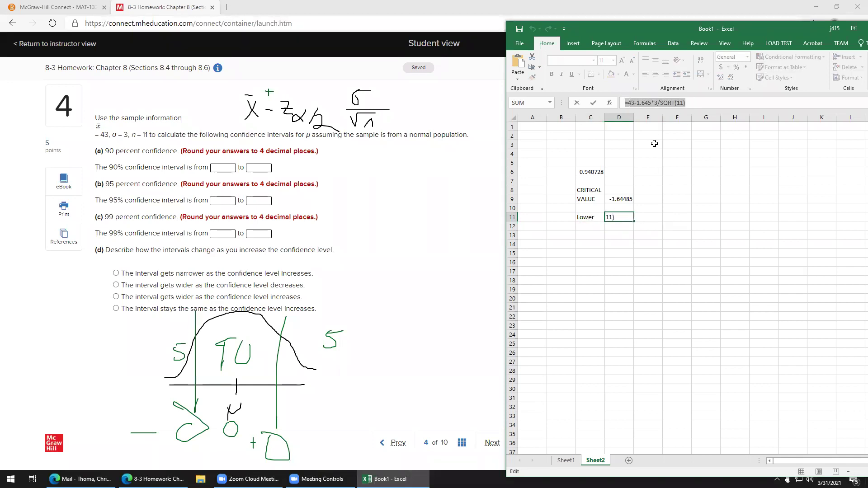
{"action": "key", "text": "Return"}
{"action": "key", "text": "ctrl+v"}
{"action": "left_click", "coordinate": [633, 103]}
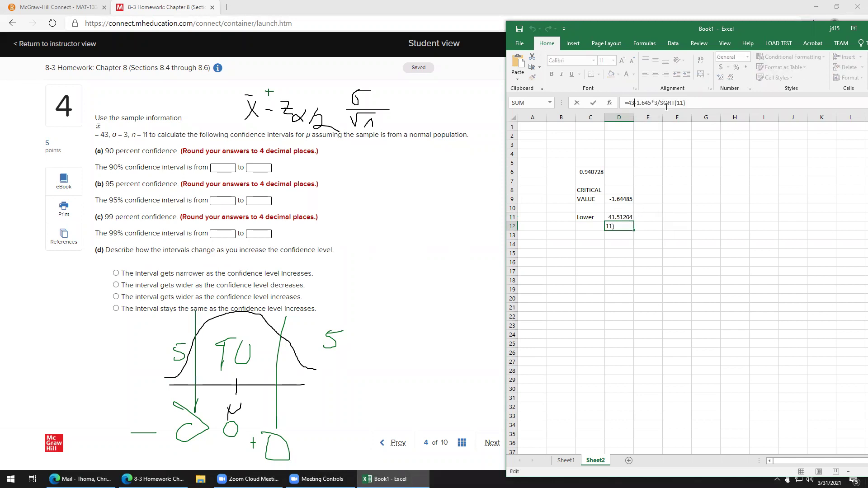
{"action": "key", "text": "Delete"}
{"action": "type", "text": "+"}
{"action": "key", "text": "Return"}
{"action": "left_click", "coordinate": [603, 225]}
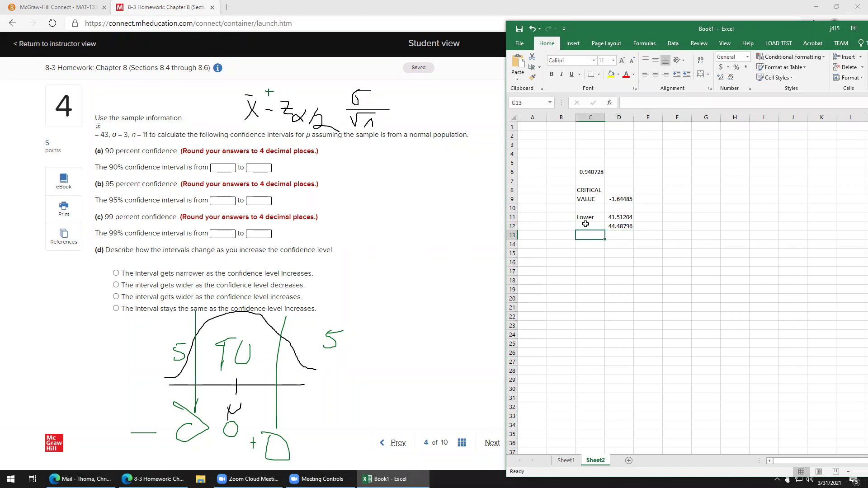
{"action": "type", "text": "Upper"}
{"action": "left_click", "coordinate": [610, 225]}
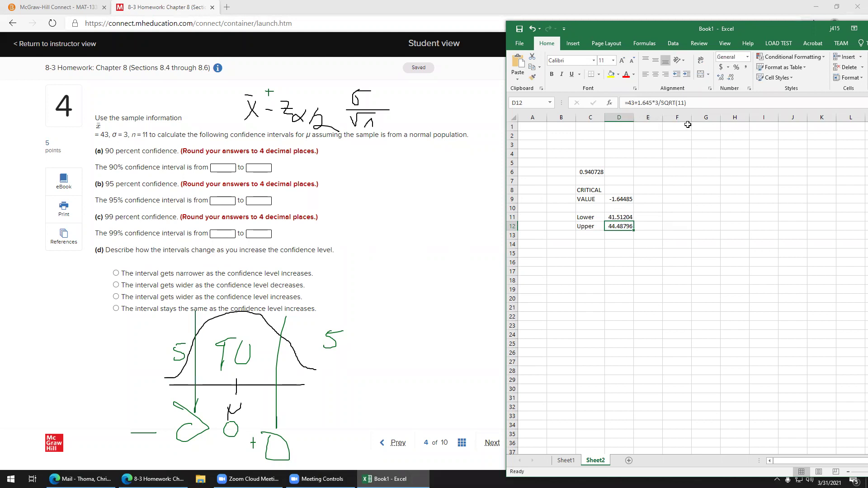
{"action": "left_click", "coordinate": [619, 264]}
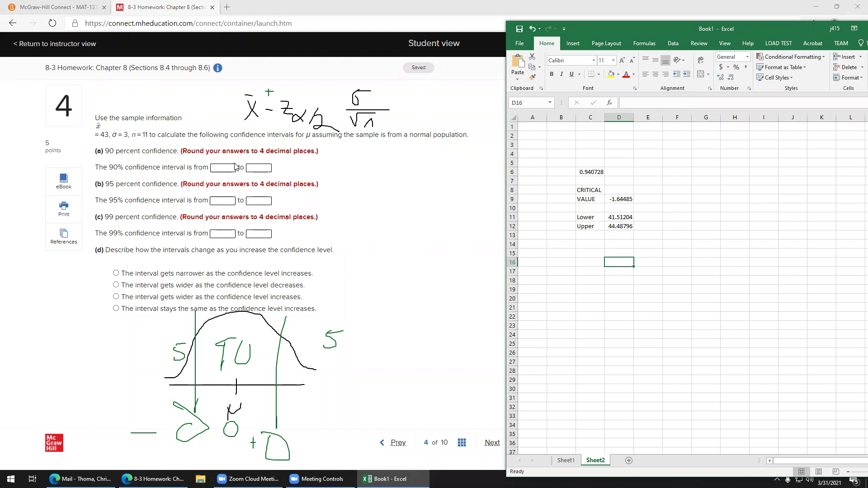
- Enter 41.5120 and 44.4880 in the 90% interval boxes and verify both are marked correct
{"action": "left_click", "coordinate": [215, 171]}
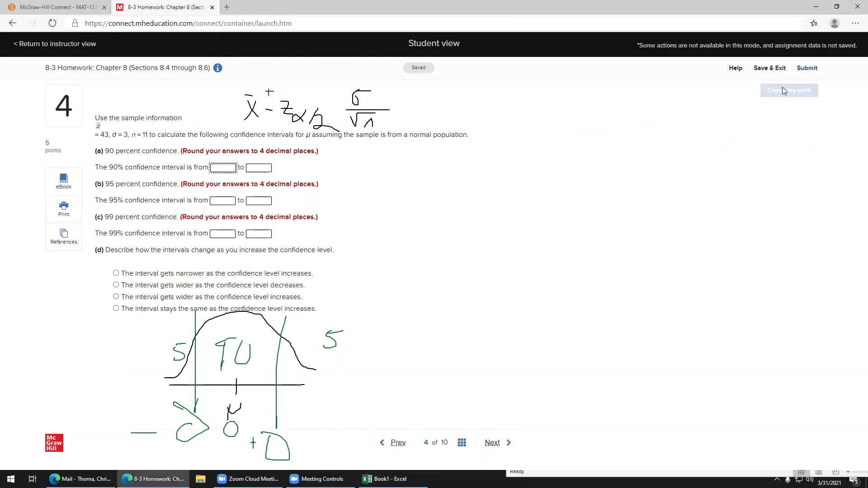
{"action": "left_click", "coordinate": [837, 7]}
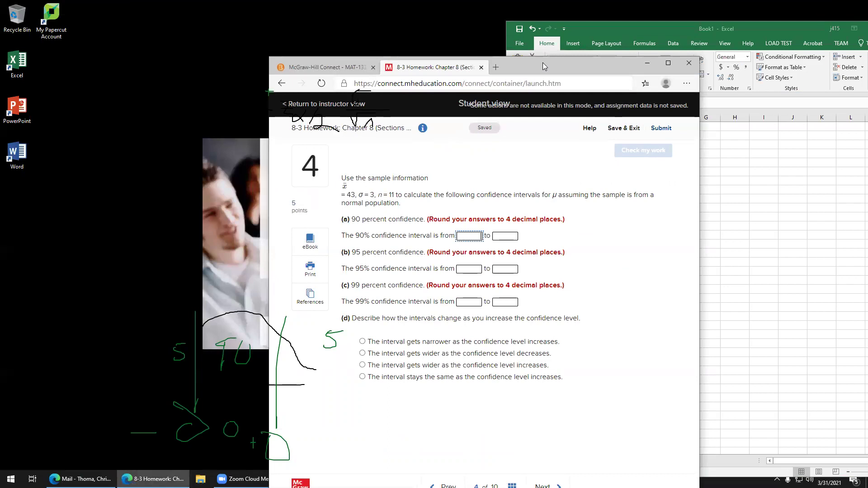
{"action": "left_click_drag", "start_coordinate": [542, 63], "coordinate": [280, 6]}
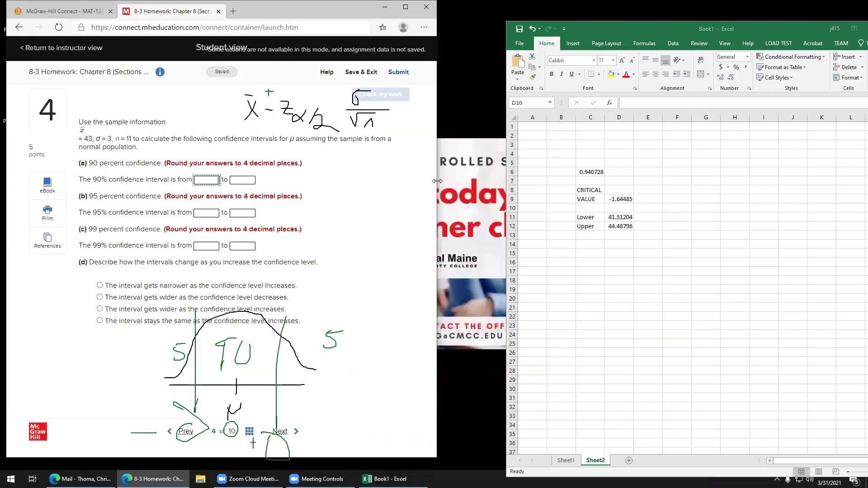
{"action": "left_click_drag", "start_coordinate": [437, 180], "coordinate": [503, 181]}
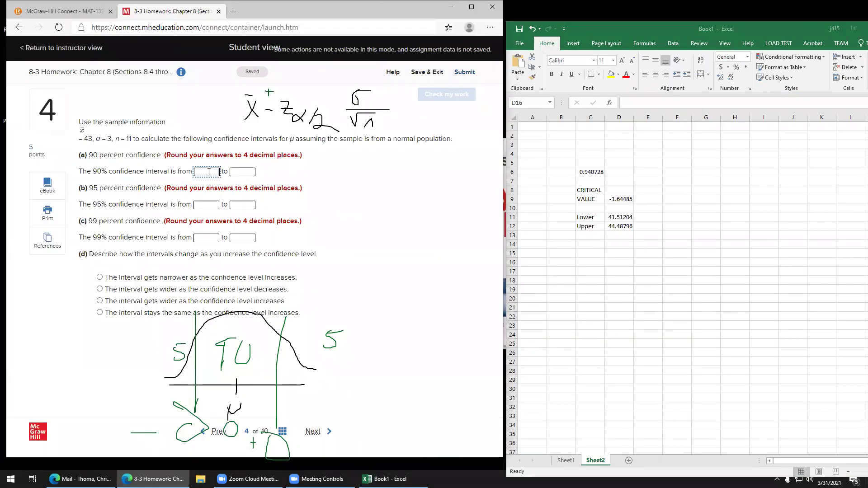
{"action": "type", "text": "41.5120"}
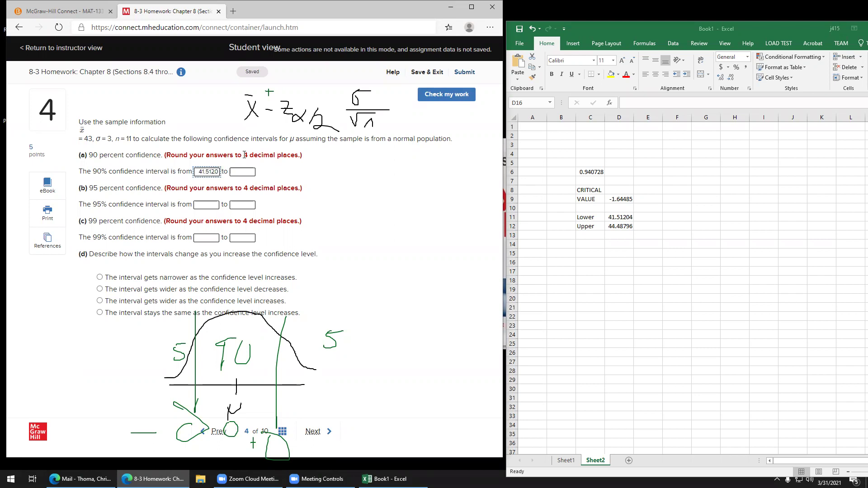
{"action": "key", "text": "Tab"}
{"action": "type", "text": "44.4880"}
{"action": "left_click", "coordinate": [461, 94]}
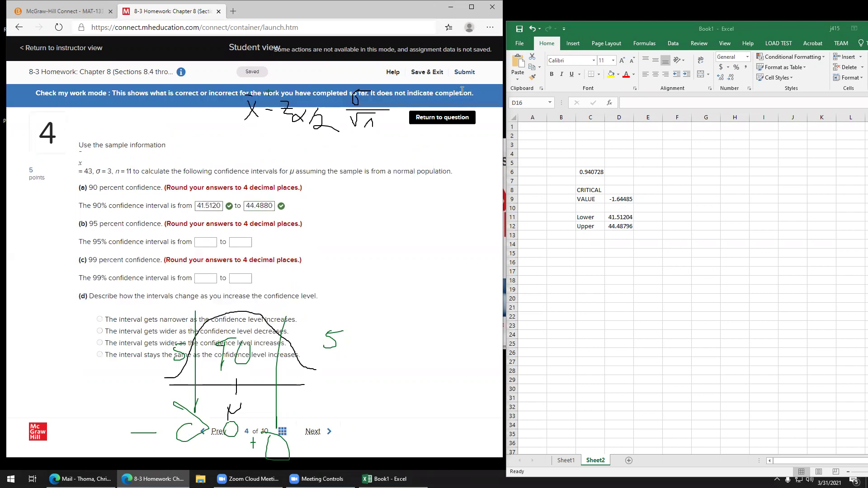
{"action": "left_click", "coordinate": [443, 118]}
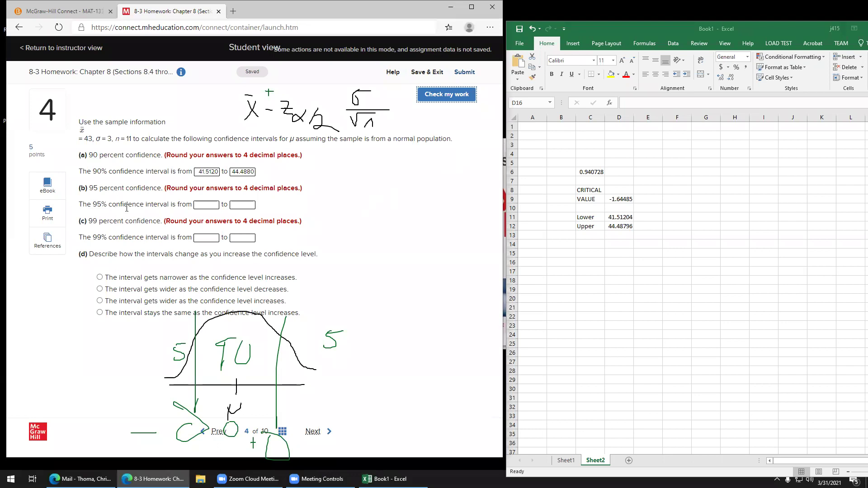
- Change D9 to =NORM.S.INV(0.025) so the critical value reads -1.95996
{"action": "left_click", "coordinate": [621, 197]}
{"action": "left_click", "coordinate": [622, 197]}
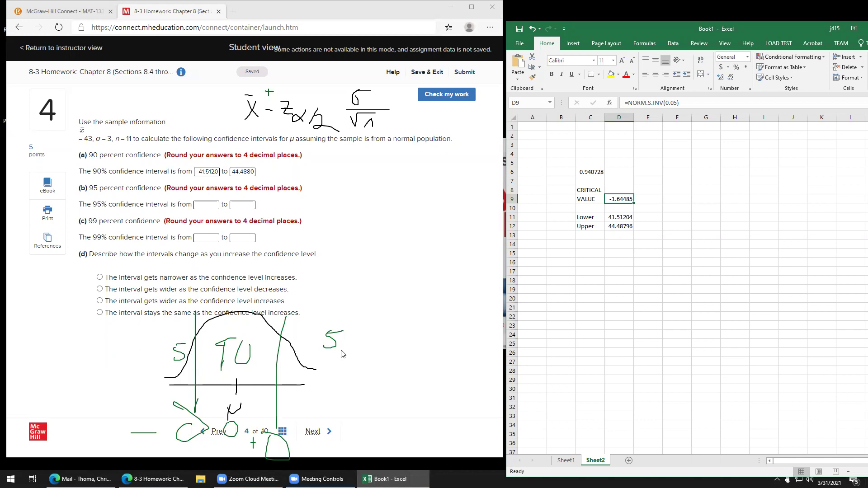
{"action": "left_click", "coordinate": [679, 102]}
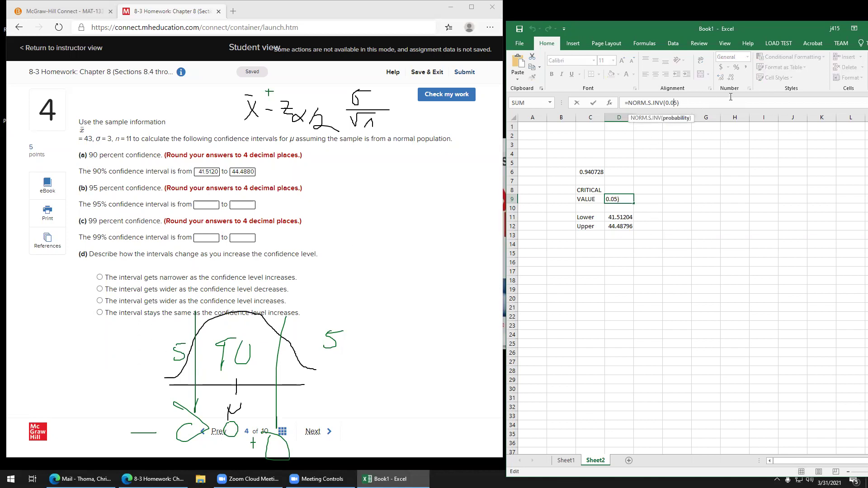
{"action": "type", "text": "2"}
{"action": "key", "text": "Return"}
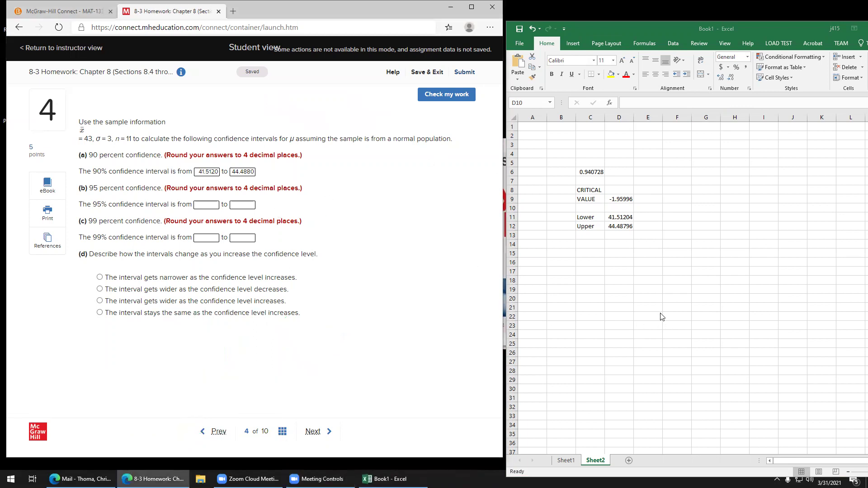
{"action": "left_click", "coordinate": [602, 245]}
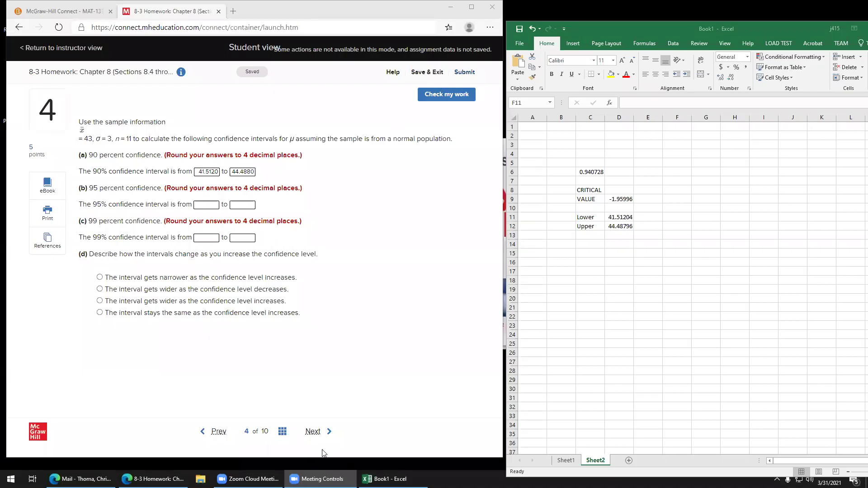
- Advance to question 6 and open the Appendix D Student's t table in another tab
{"action": "left_click", "coordinate": [312, 431]}
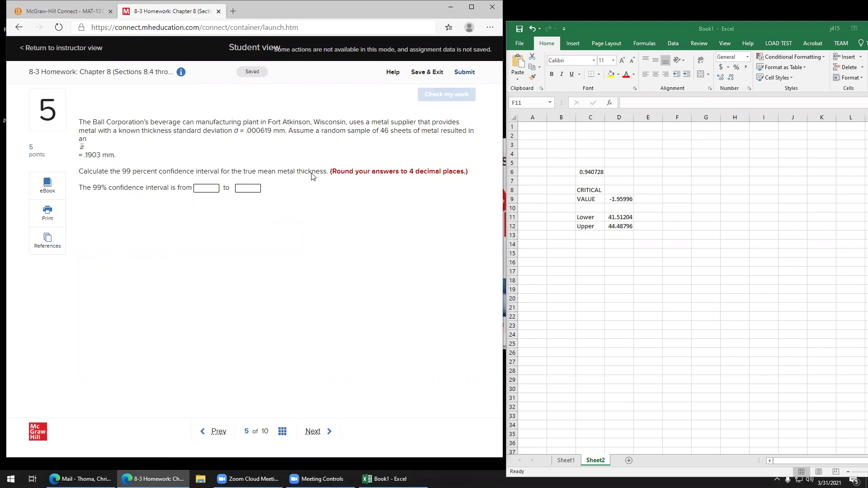
{"action": "left_click", "coordinate": [314, 434]}
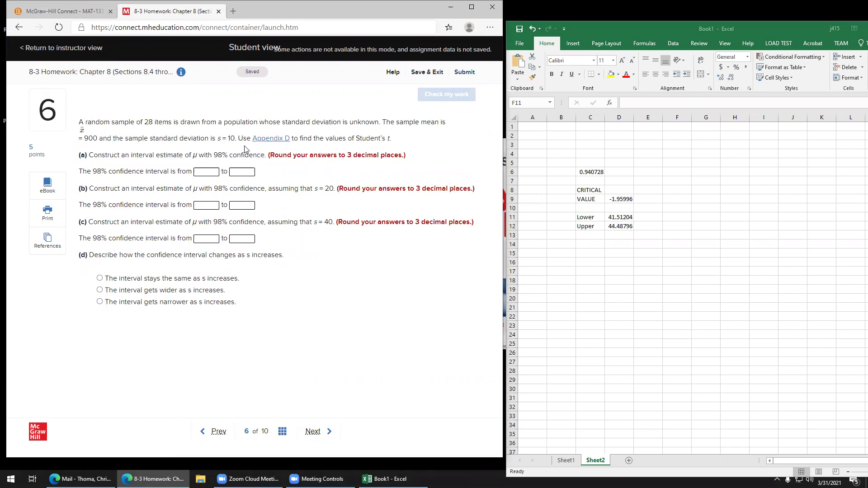
{"action": "left_click", "coordinate": [266, 140]}
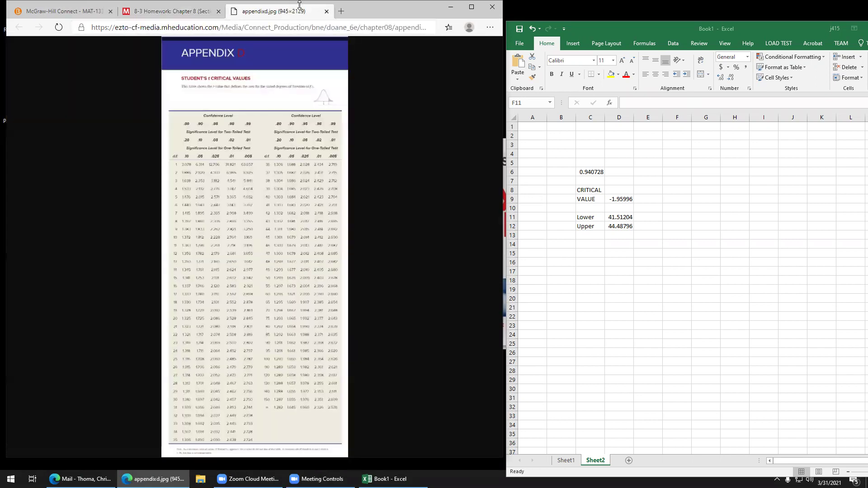
{"action": "left_click", "coordinate": [172, 11]}
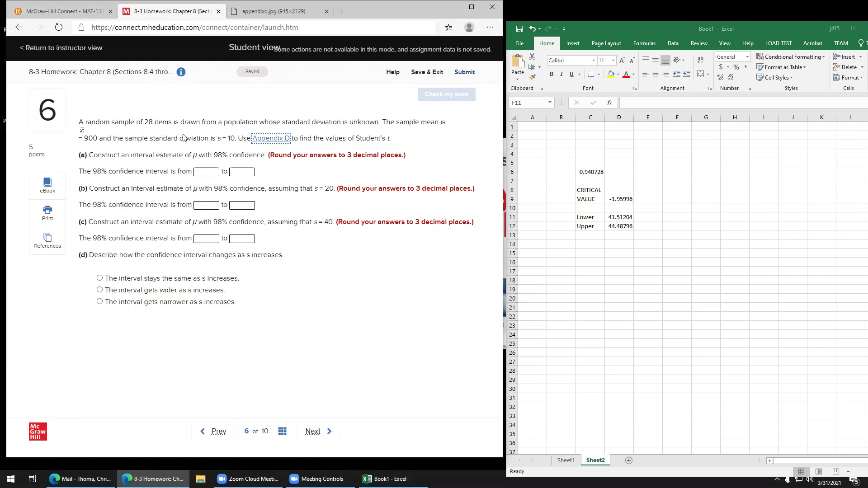
- Label C15 and C16 'Critical' and 'Value', removing the stray V from the first label
{"action": "left_click", "coordinate": [595, 251]}
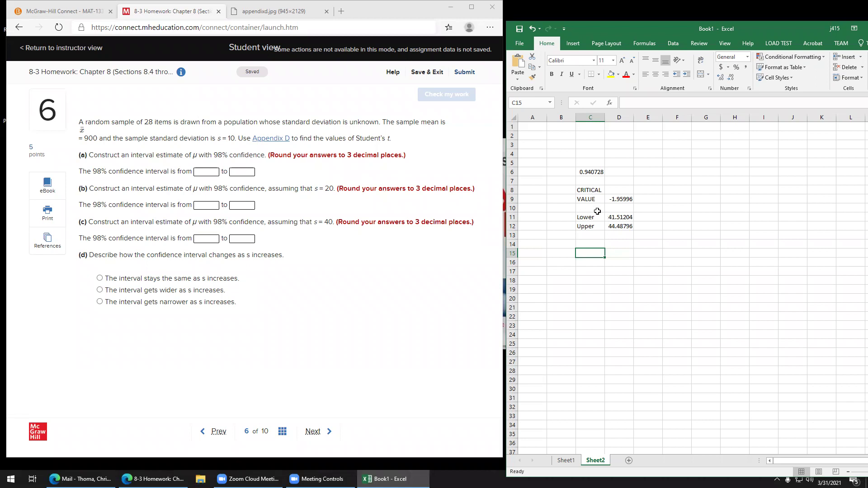
{"action": "type", "text": "c"}
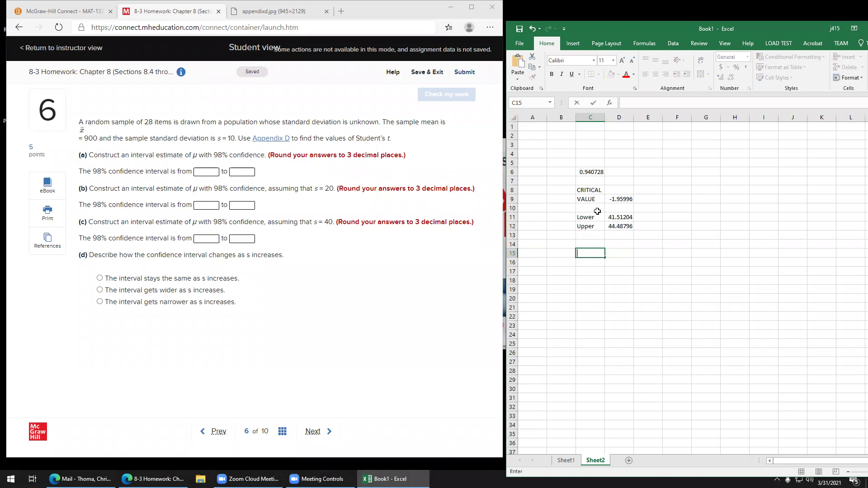
{"action": "type", "text": "ritical V"}
{"action": "key", "text": "Return"}
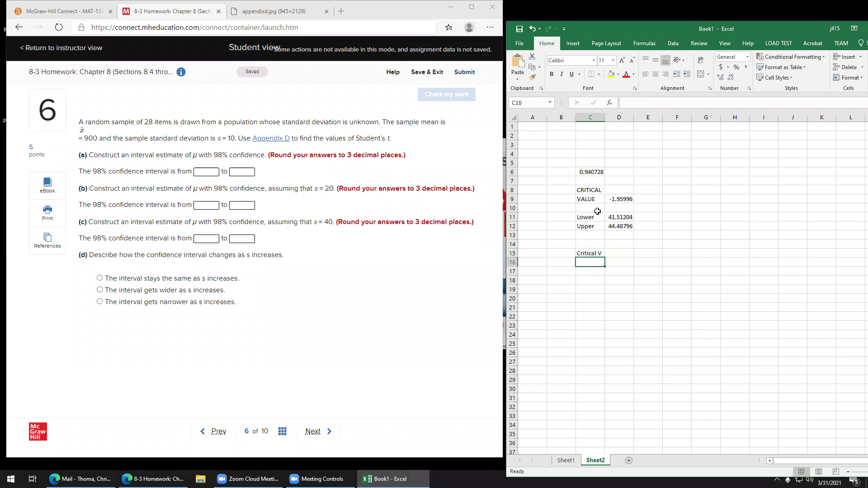
{"action": "type", "text": "Val"}
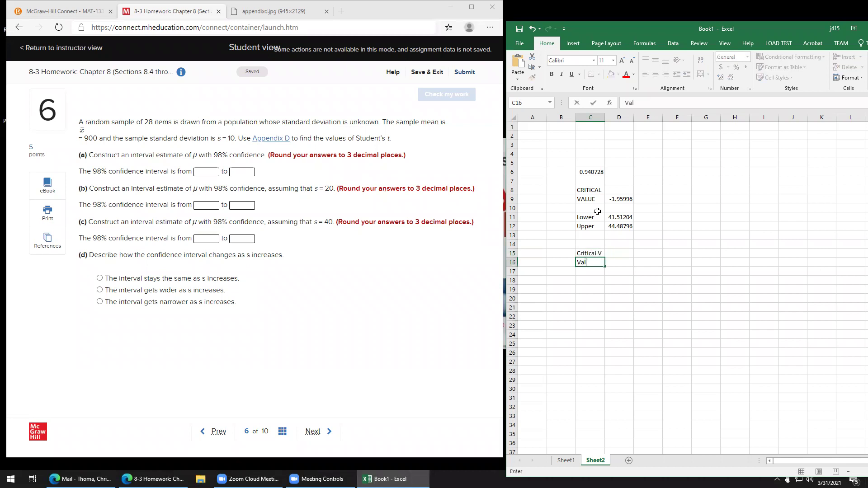
{"action": "type", "text": "ue"}
{"action": "left_click", "coordinate": [605, 253]}
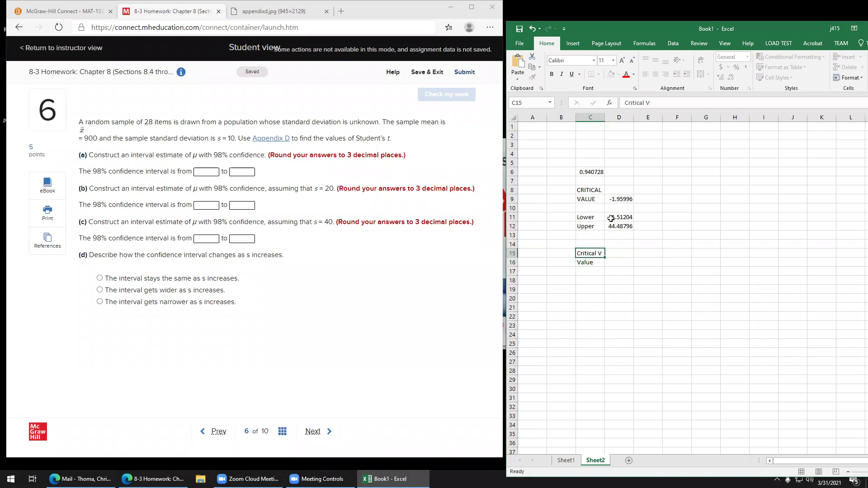
{"action": "left_click", "coordinate": [655, 103]}
{"action": "key", "text": "BackSpace"}
{"action": "key", "text": "BackSpace"}
{"action": "key", "text": "Tab"}
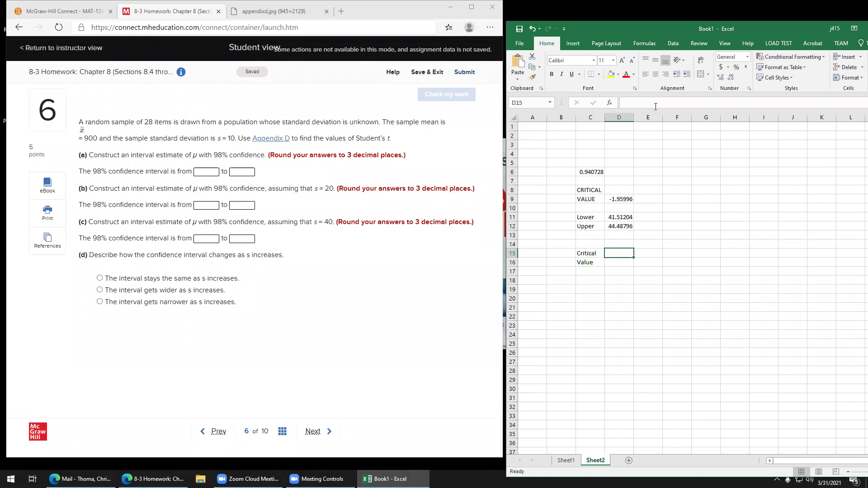
- Enter =T.INV.2T(0.02,27) in D15, returning the t critical value 2.47266
{"action": "type", "text": "=t"}
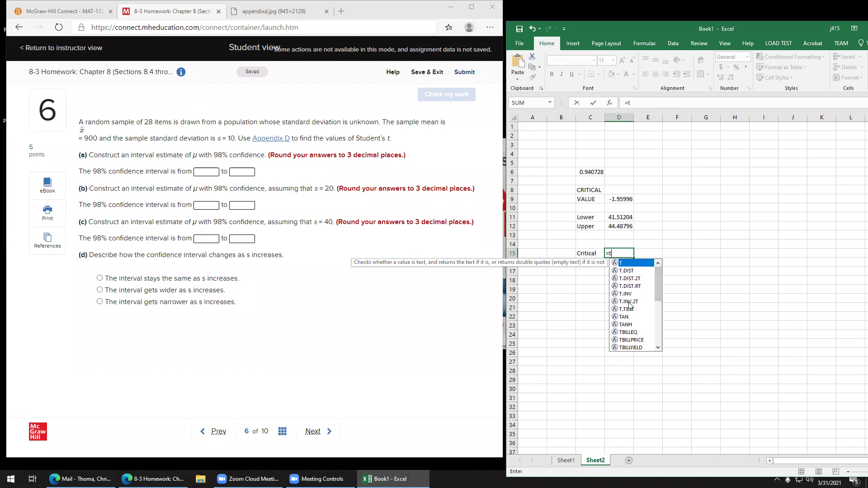
{"action": "left_click", "coordinate": [627, 301]}
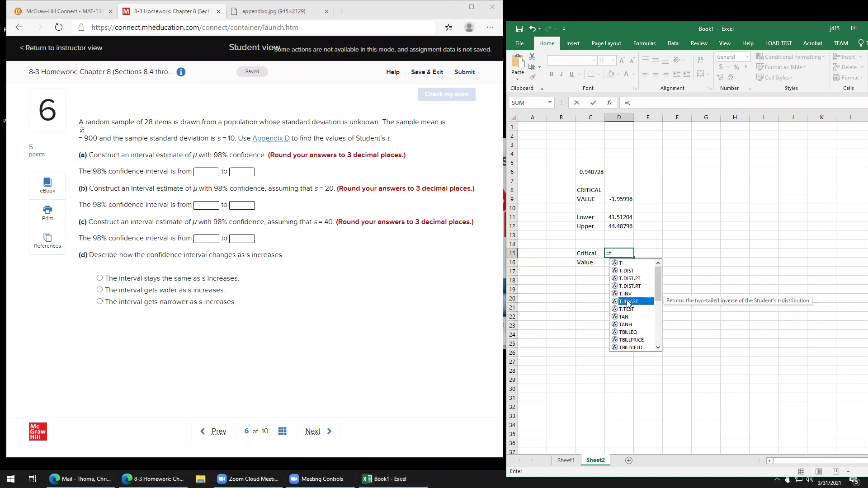
{"action": "double_click", "coordinate": [628, 301]}
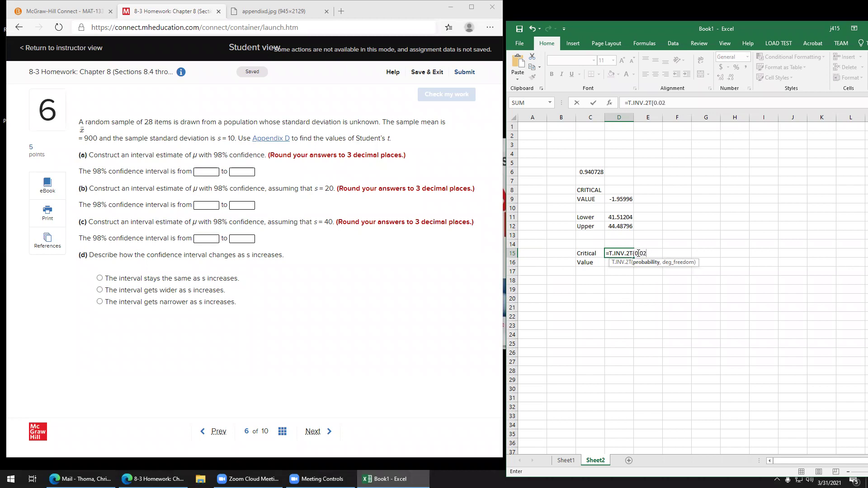
{"action": "type", "text": ",27"}
{"action": "type", "text": ")"}
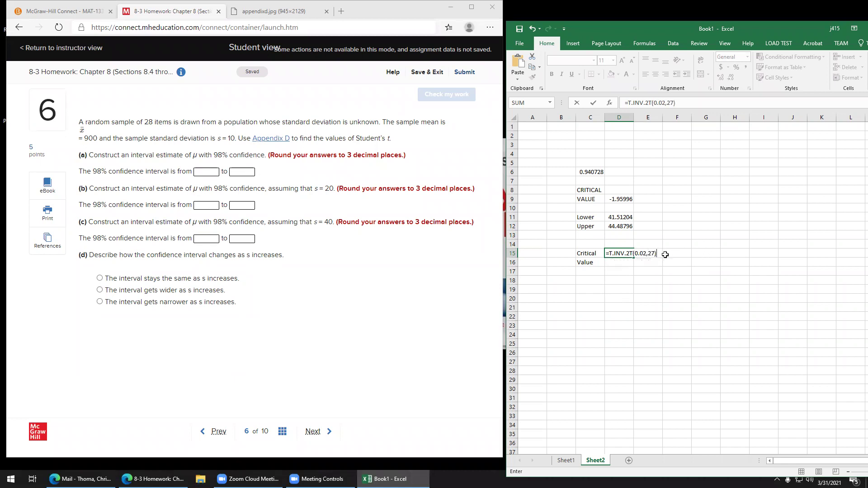
{"action": "key", "text": "Return"}
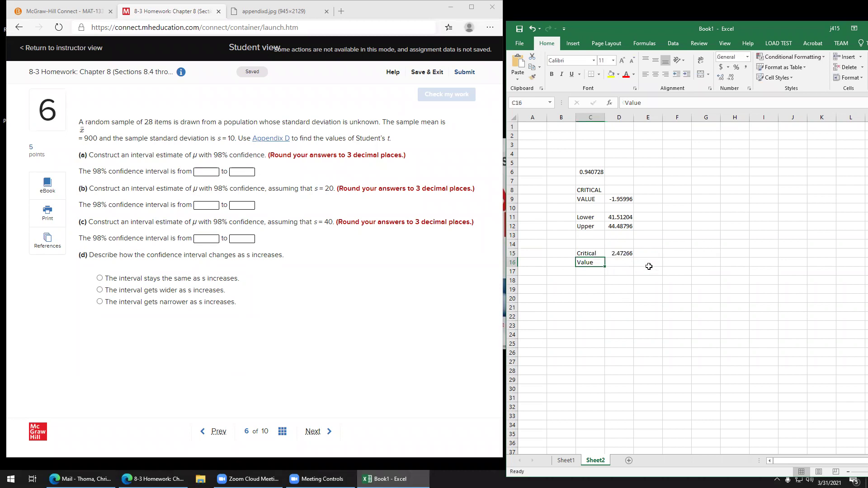
- Label Lower and Upper, then enter =900-D15*10/SQRT(28) in D18, giving 895.3271
{"action": "left_click", "coordinate": [599, 277]}
{"action": "type", "text": "Lower"}
{"action": "key", "text": "Return"}
{"action": "type", "text": "Upper"}
{"action": "key", "text": "Tab"}
{"action": "key", "text": "Up"}
{"action": "type", "text": "="}
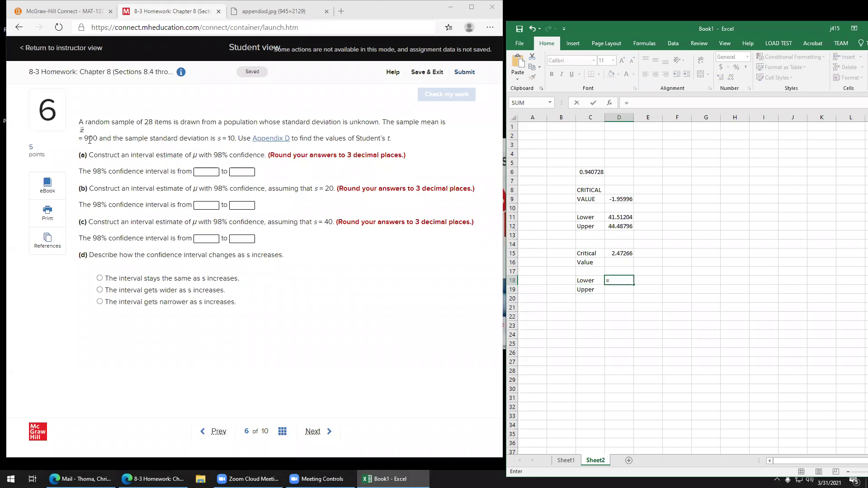
{"action": "type", "text": "900-"}
{"action": "left_click", "coordinate": [619, 252]}
{"action": "type", "text": "*"}
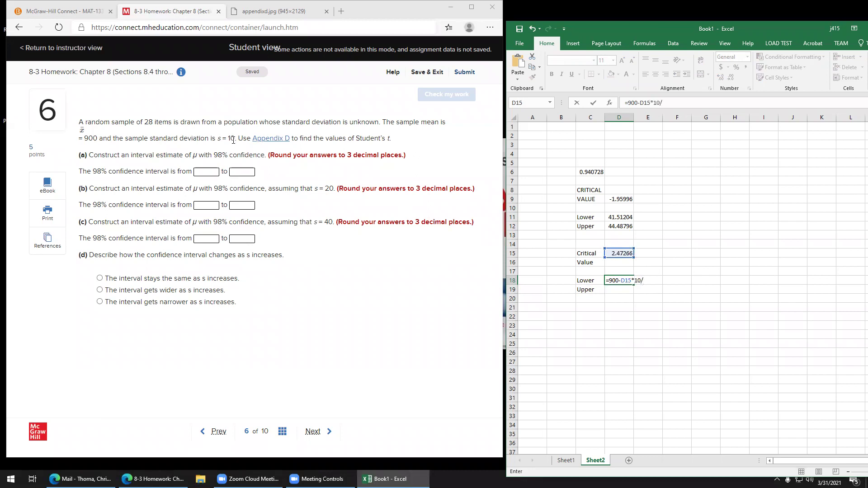
{"action": "type", "text": "sq"}
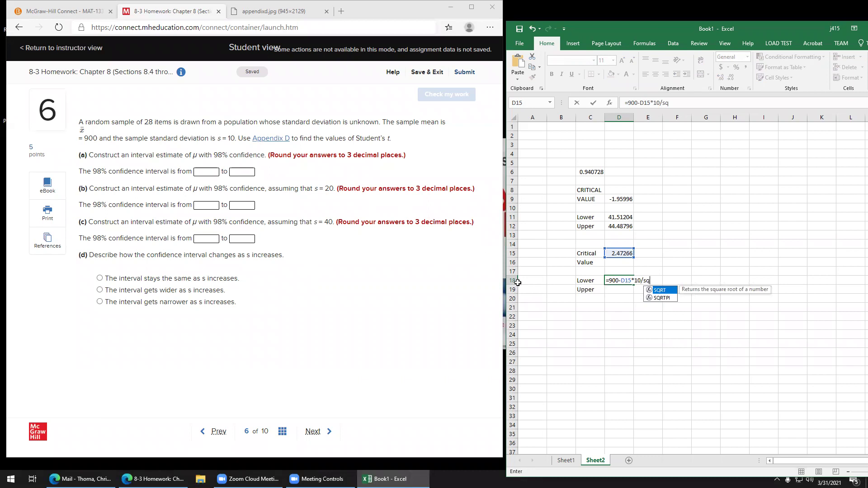
{"action": "double_click", "coordinate": [663, 291]}
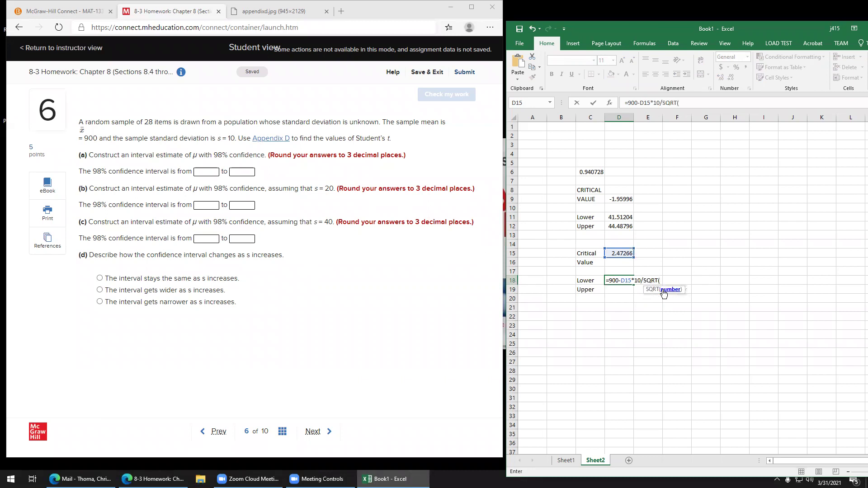
{"action": "type", "text": "28)"}
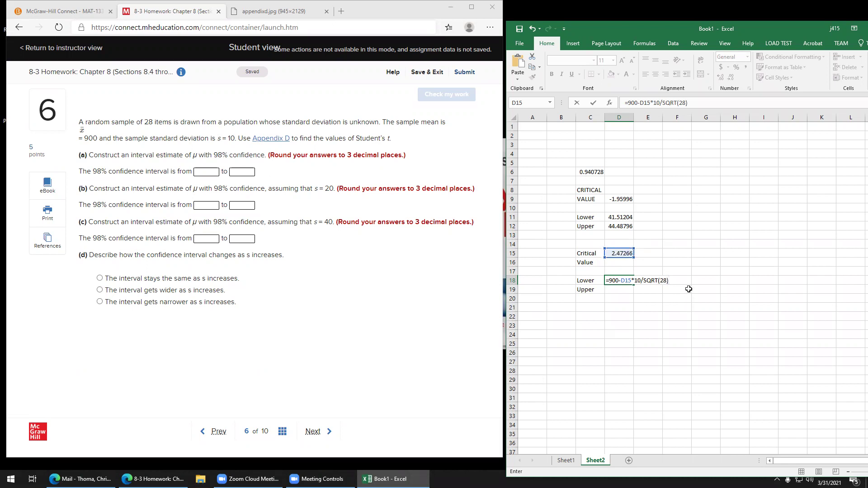
{"action": "key", "text": "Return"}
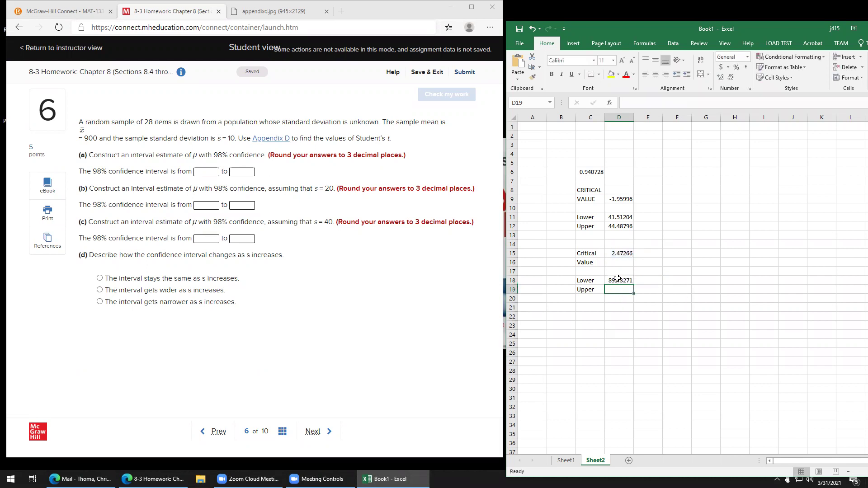
- Copy the formula into D19 and switch minus to plus, giving the upper bound 904.6729
{"action": "left_click", "coordinate": [617, 279]}
{"action": "left_click_drag", "start_coordinate": [704, 102], "coordinate": [624, 102]}
{"action": "key", "text": "ctrl+c"}
{"action": "key", "text": "Return"}
{"action": "key", "text": "ctrl+v"}
{"action": "left_click", "coordinate": [649, 103]}
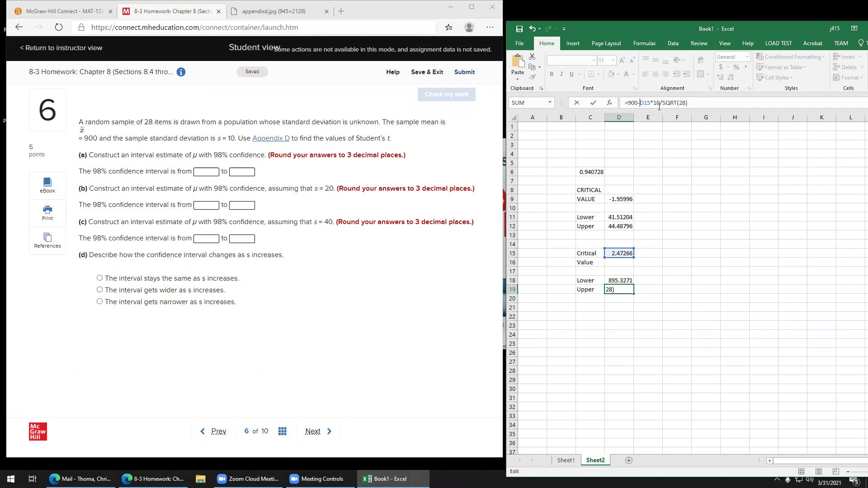
{"action": "key", "text": "BackSpace"}
{"action": "type", "text": "+"}
{"action": "key", "text": "Return"}
{"action": "left_click", "coordinate": [201, 171]}
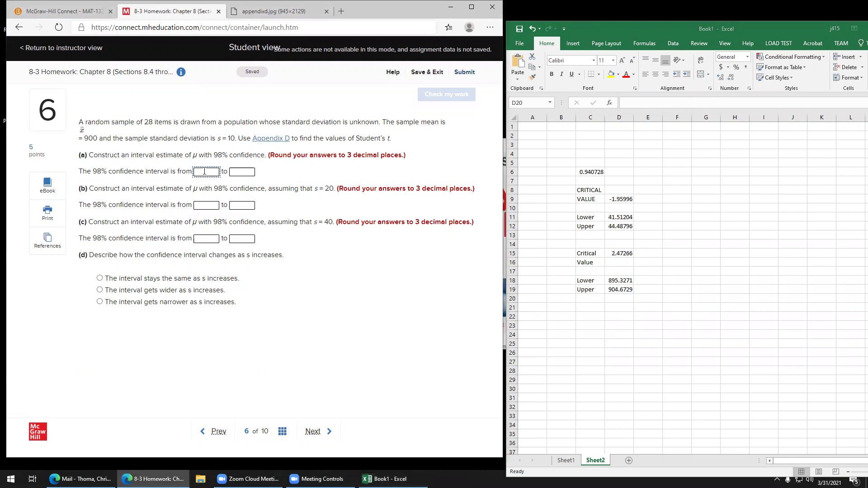
- Enter 895.327 and 904.673 for part (a), verify both correct, and go to question 7
{"action": "type", "text": "895.327"}
{"action": "key", "text": "Tab"}
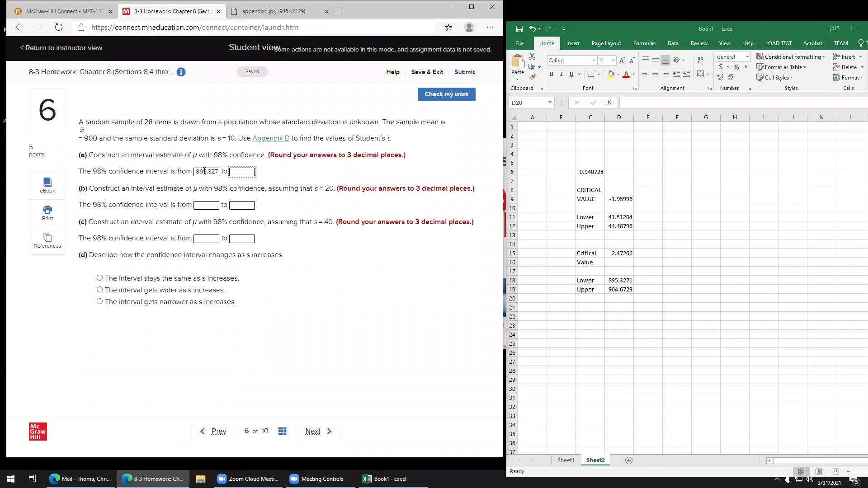
{"action": "type", "text": "904.673"}
{"action": "left_click", "coordinate": [438, 95]}
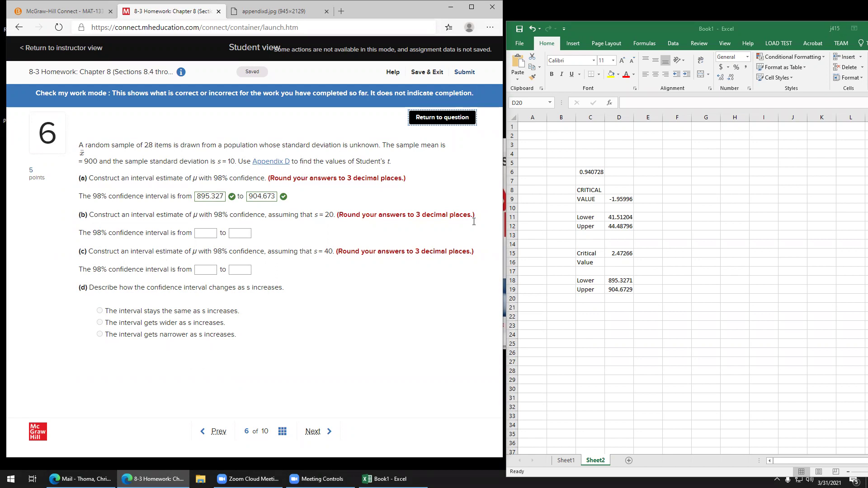
{"action": "left_click", "coordinate": [438, 120]}
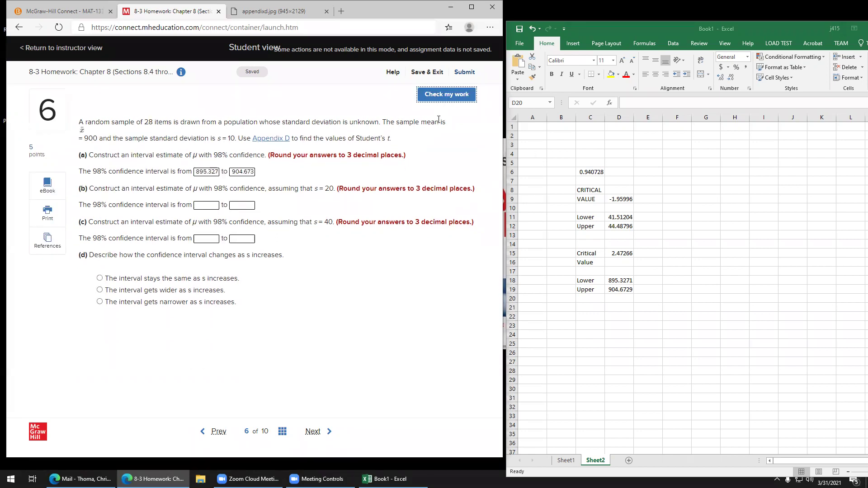
{"action": "left_click", "coordinate": [318, 431]}
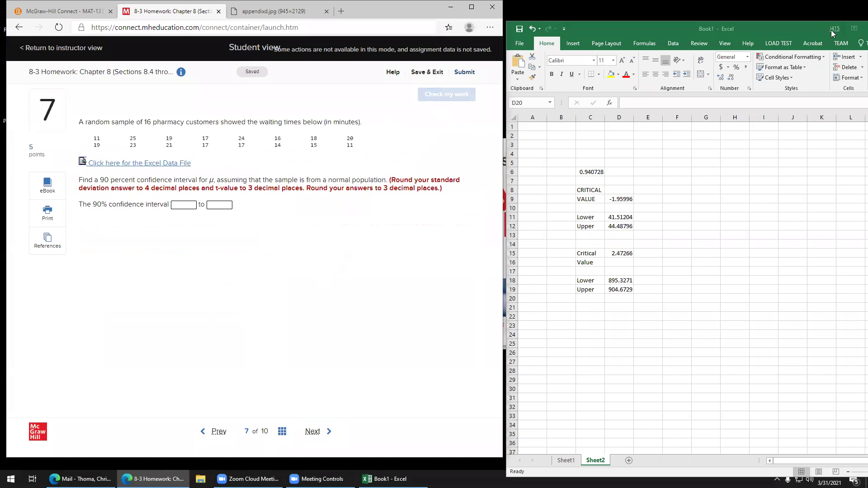
- Close Book1 without saving and open the downloaded Pharmacy7.xlsx data file in Excel
{"action": "key", "text": "alt+F4"}
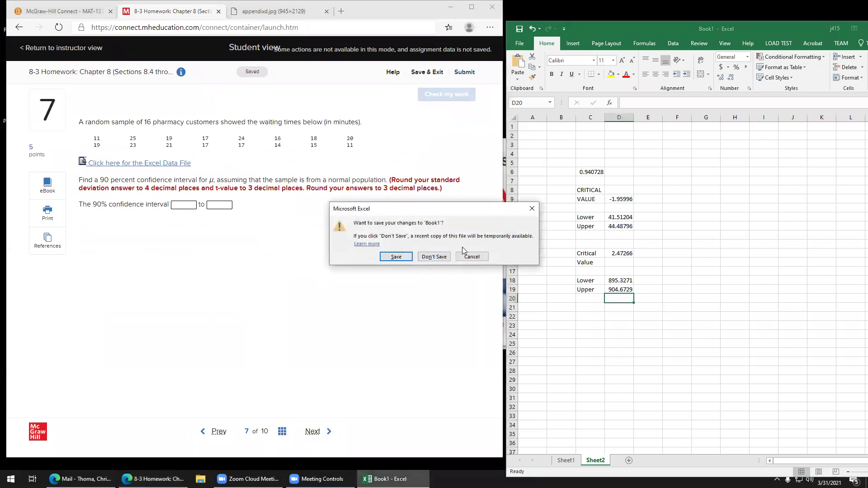
{"action": "left_click", "coordinate": [432, 257]}
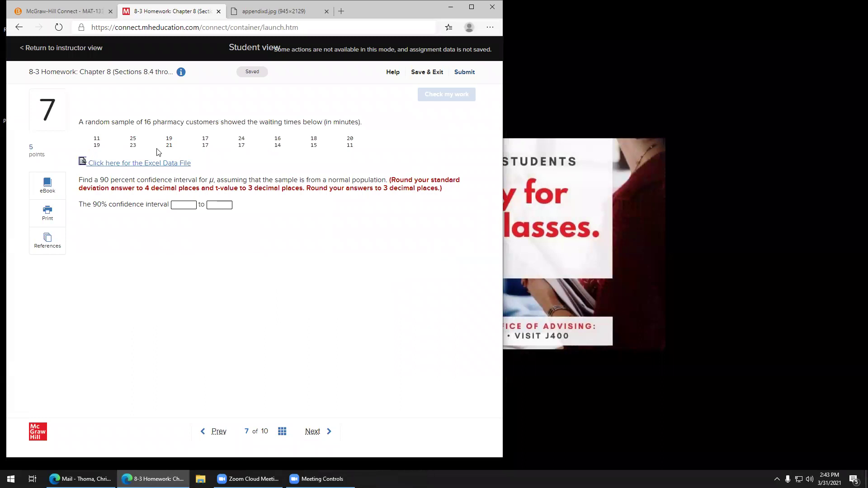
{"action": "left_click", "coordinate": [129, 164]}
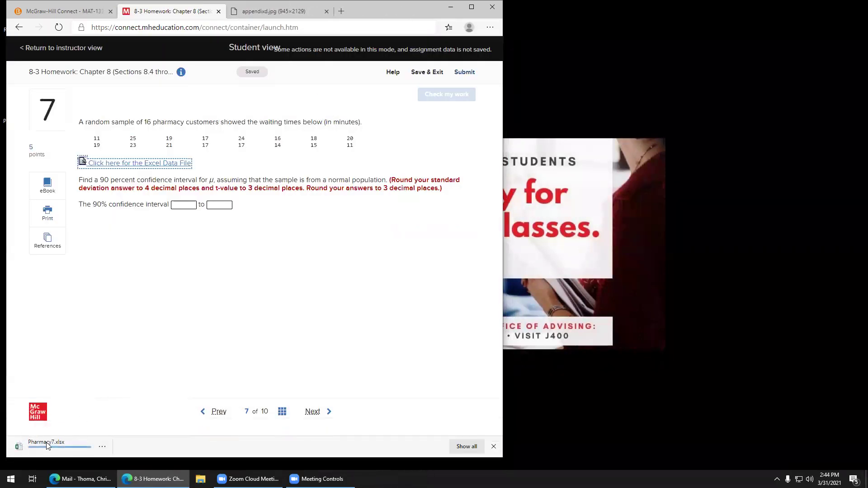
{"action": "left_click", "coordinate": [45, 442]}
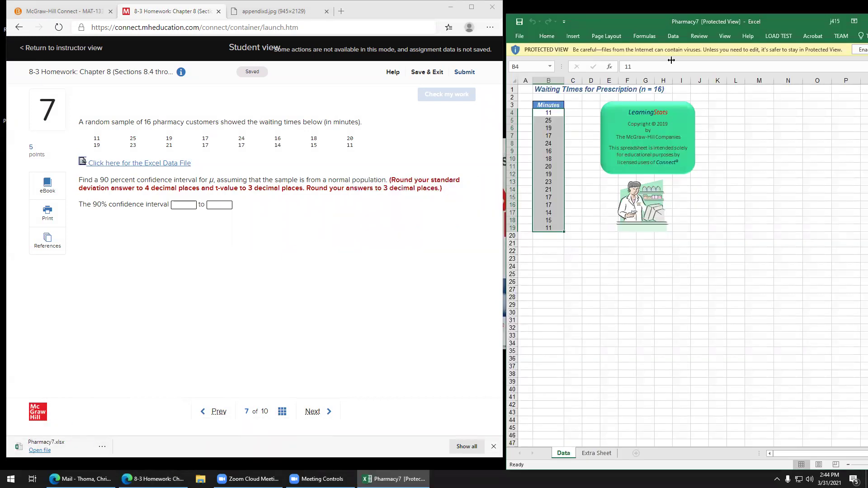
- Enable editing on Pharmacy7.xlsx, snap Excel to the right half, and type labels mean and standard in B22:B23
{"action": "left_click", "coordinate": [654, 245]}
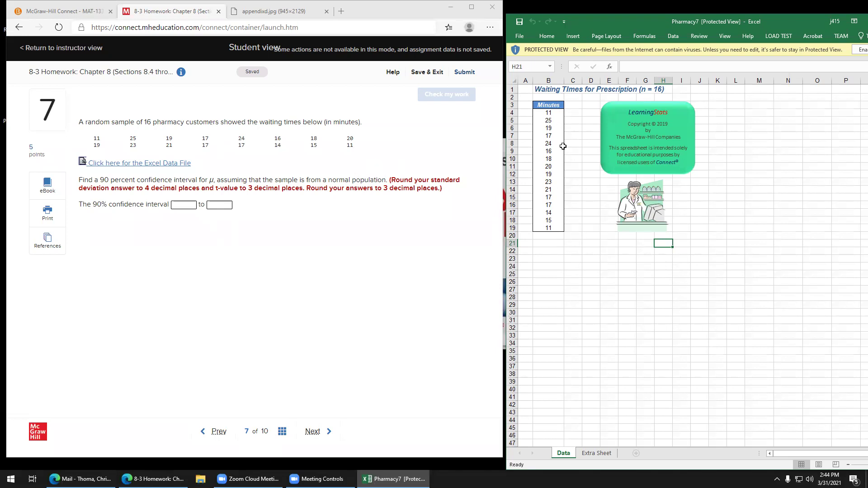
{"action": "left_click", "coordinate": [559, 253]}
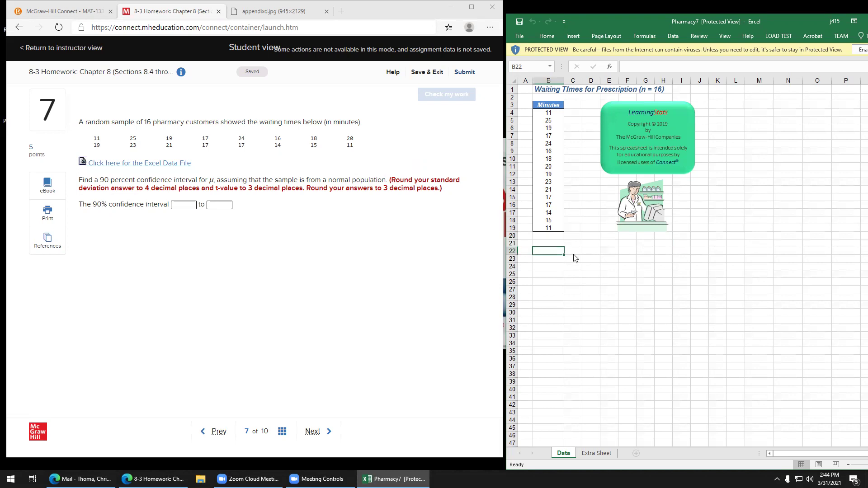
{"action": "left_click", "coordinate": [860, 49]}
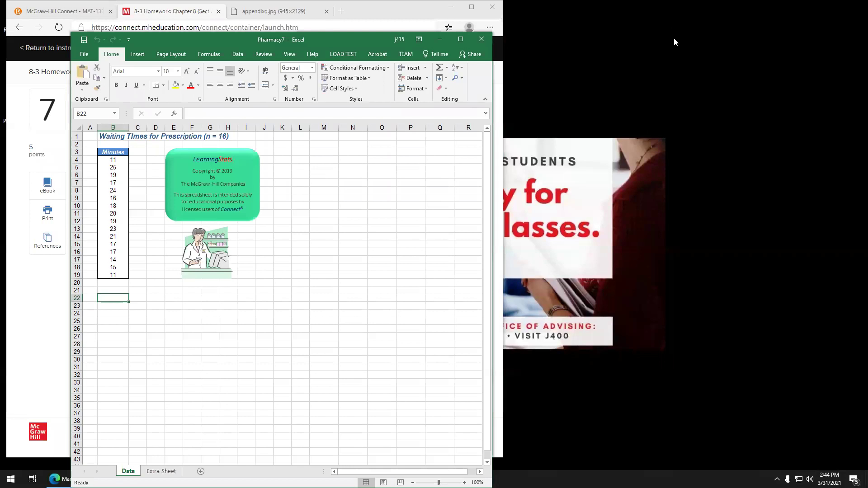
{"action": "key", "text": "super+Right"}
{"action": "type", "text": "me"}
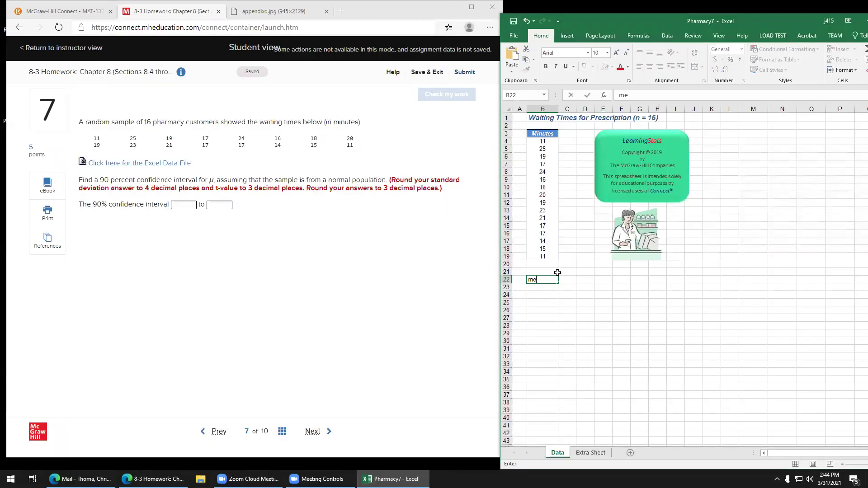
{"action": "type", "text": "an"}
{"action": "key", "text": "Return"}
{"action": "type", "text": "standard"}
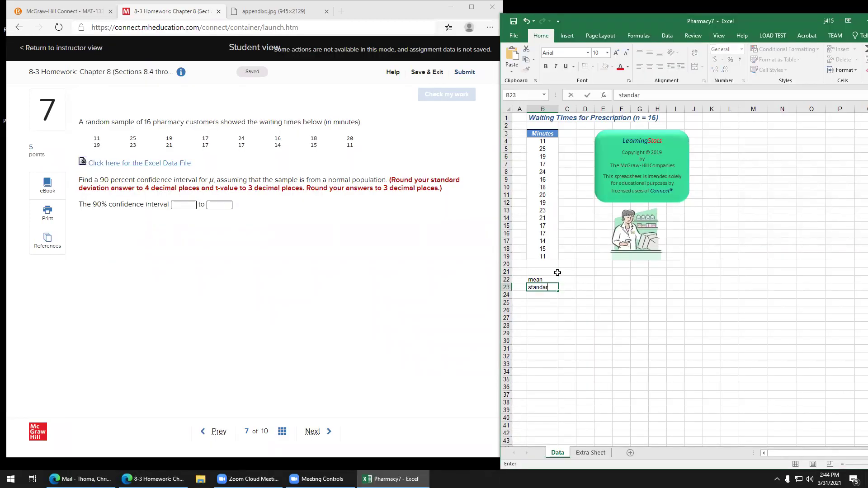
- Enter =AVERAGE(B4:B19) in C22, giving a mean of 17.94
{"action": "left_click", "coordinate": [572, 280]}
{"action": "type", "text": "="}
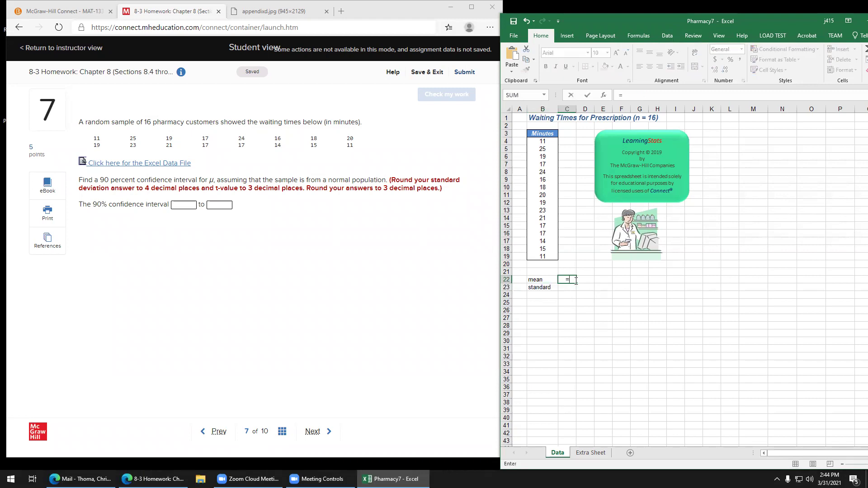
{"action": "type", "text": "av"}
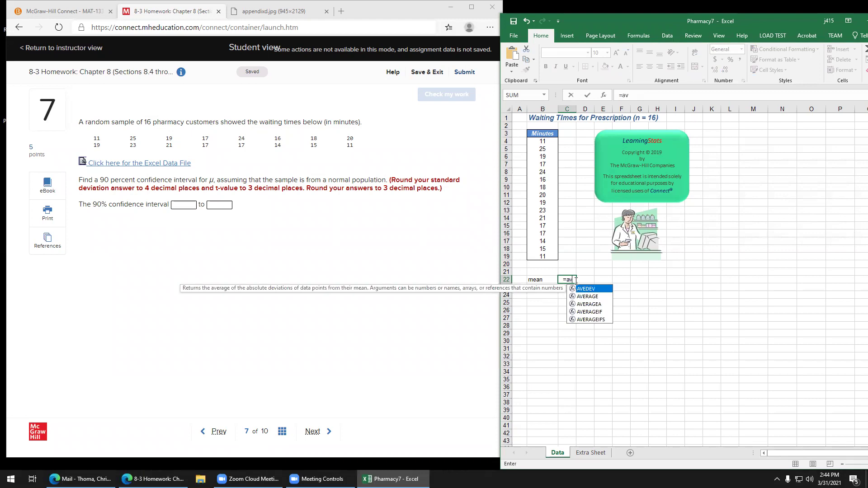
{"action": "double_click", "coordinate": [588, 296]}
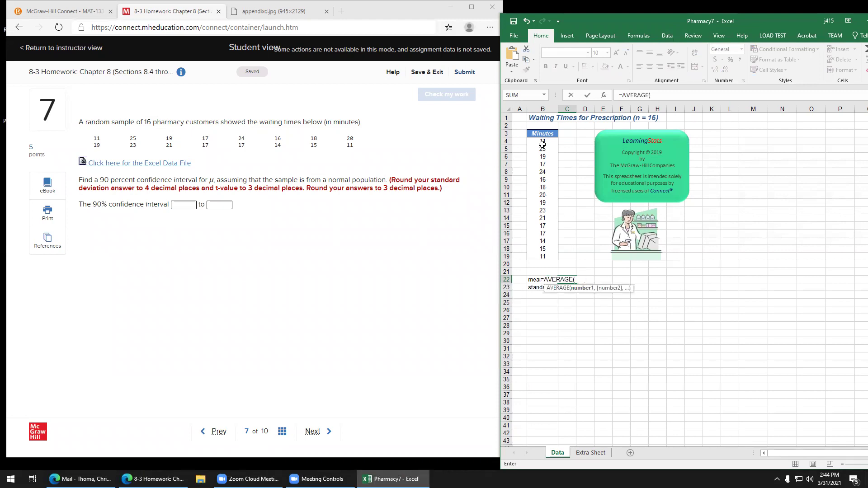
{"action": "left_click_drag", "start_coordinate": [542, 140], "coordinate": [541, 255]}
{"action": "key", "text": "Return"}
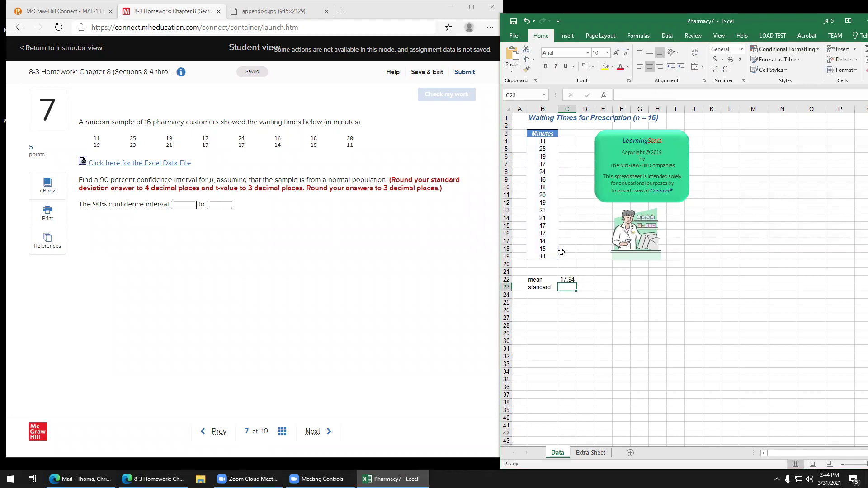
- Enter =STDEV.S(B4:B19) in C23, giving a sample standard deviation of 4.123
{"action": "type", "text": "="}
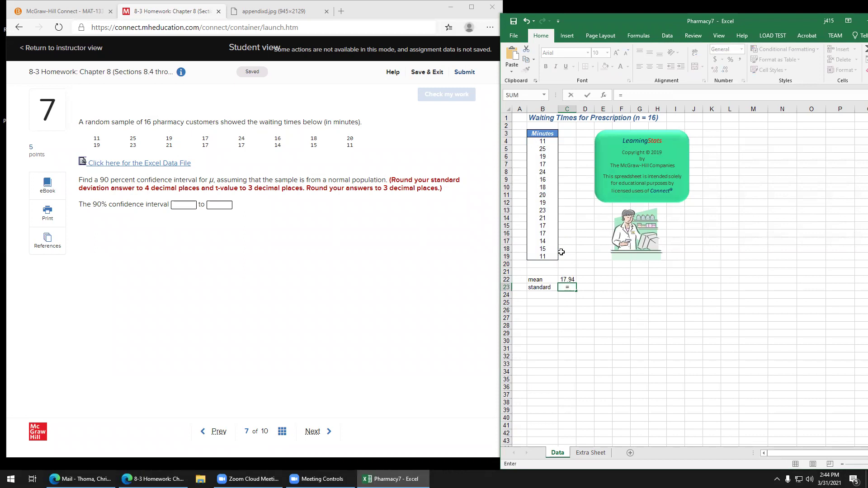
{"action": "type", "text": "stan"}
{"action": "key", "text": "BackSpace"}
{"action": "key", "text": "BackSpace"}
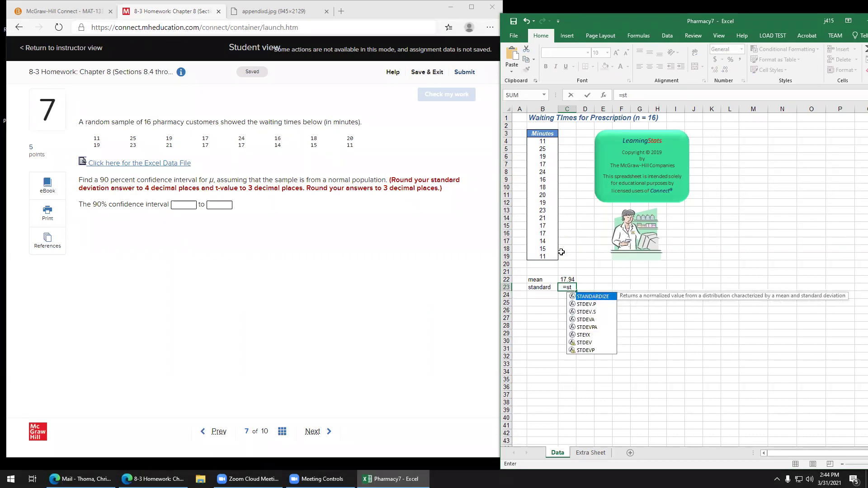
{"action": "double_click", "coordinate": [588, 311]}
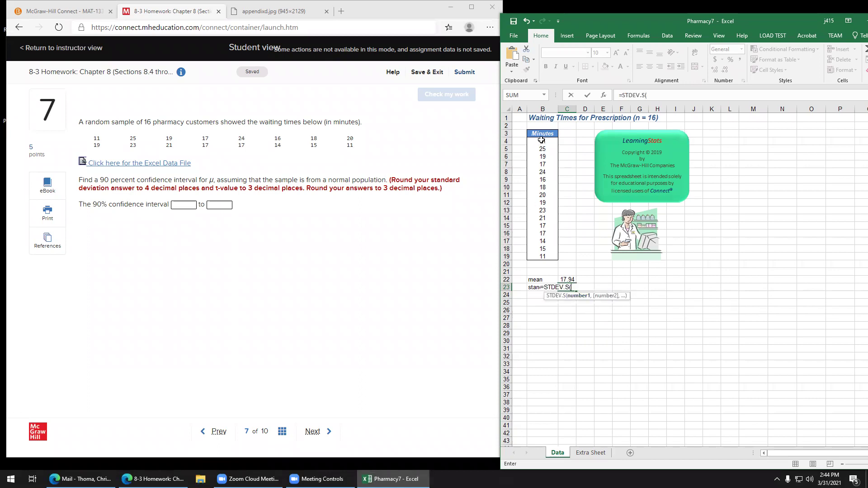
{"action": "left_click_drag", "start_coordinate": [542, 141], "coordinate": [545, 256]}
{"action": "key", "text": "Return"}
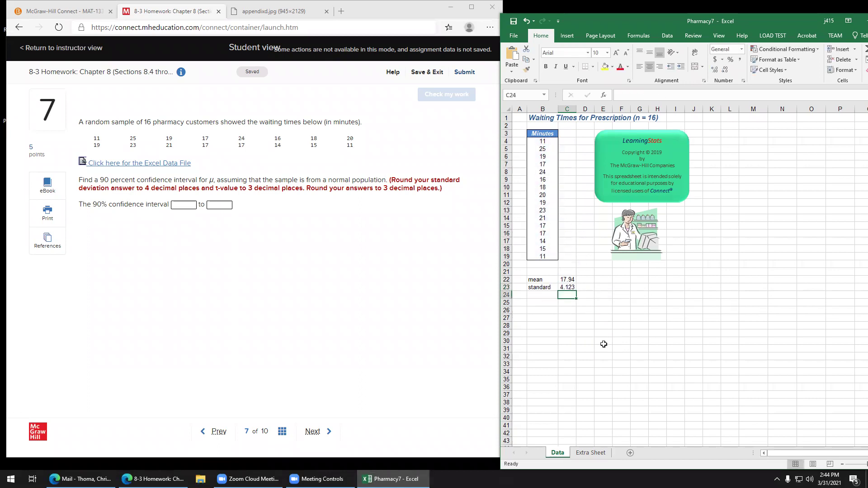
{"action": "left_click", "coordinate": [543, 302]}
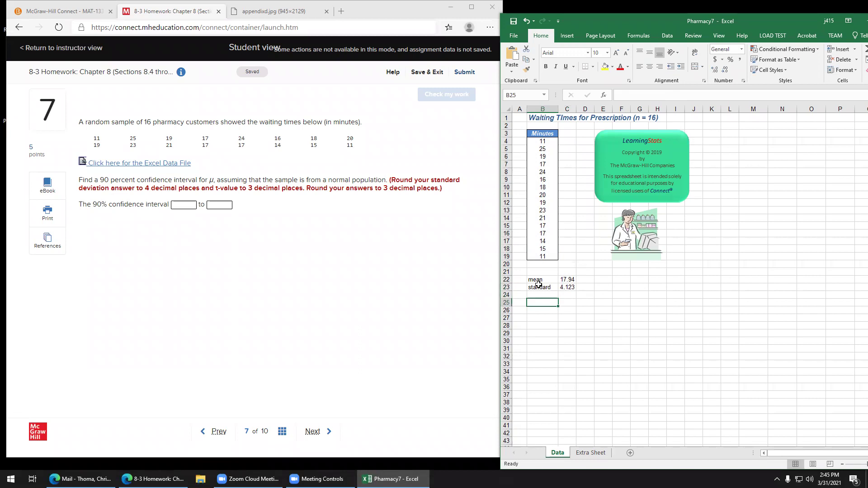
- Beside the T-CV label in B25, put a T.INV.2T formula in C25 that gives 1.753
{"action": "type", "text": "T-CV"}
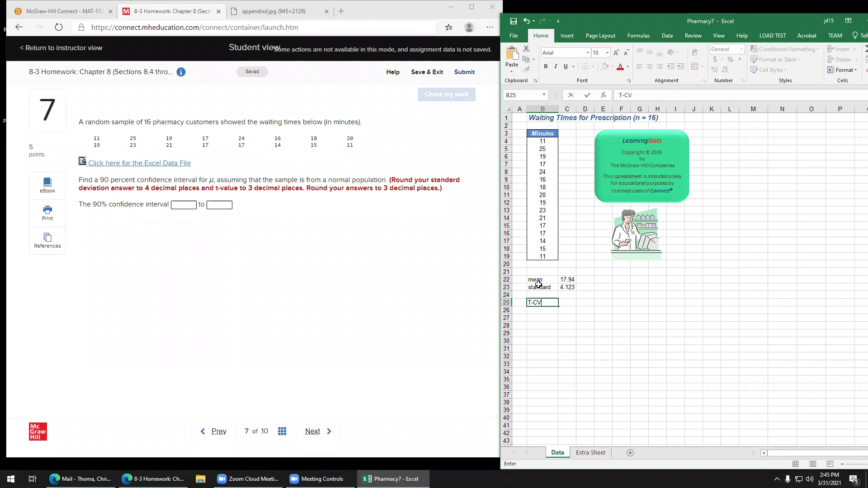
{"action": "key", "text": "Tab"}
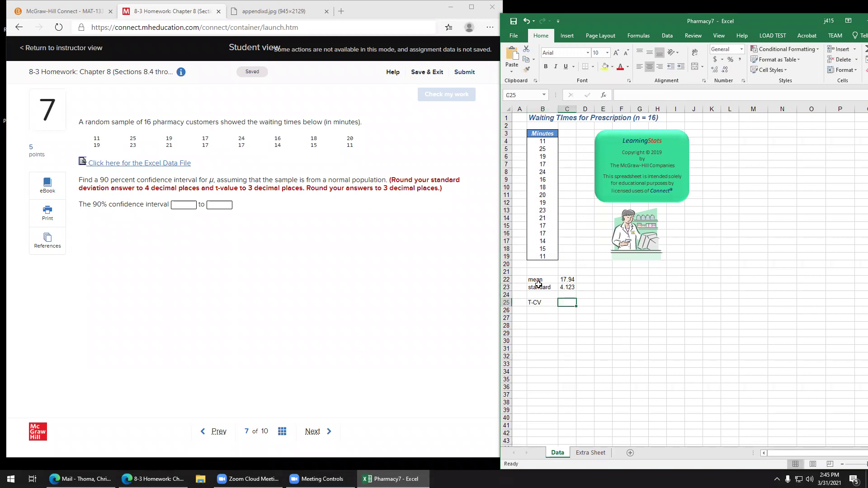
{"action": "type", "text": "=t"}
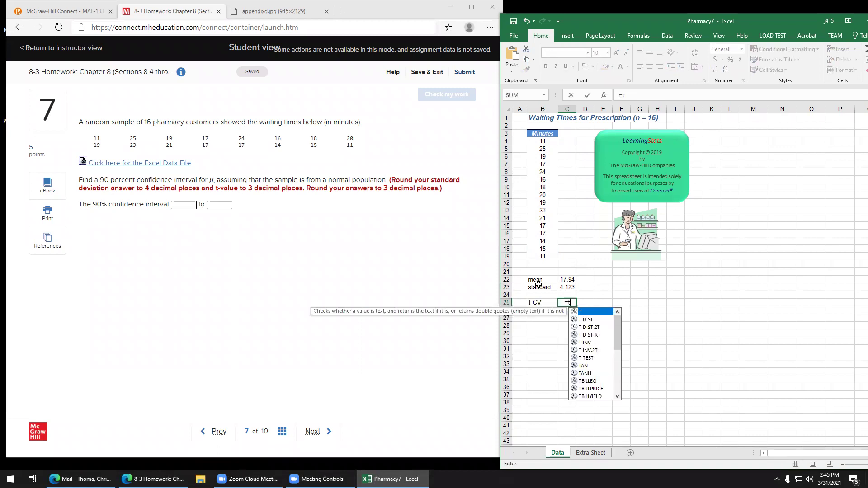
{"action": "double_click", "coordinate": [584, 350]}
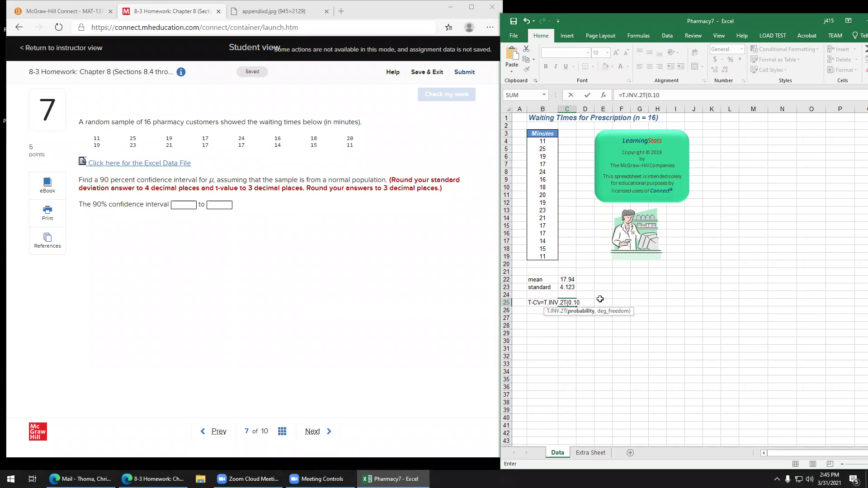
{"action": "type", "text": ",15"}
{"action": "key", "text": "Return"}
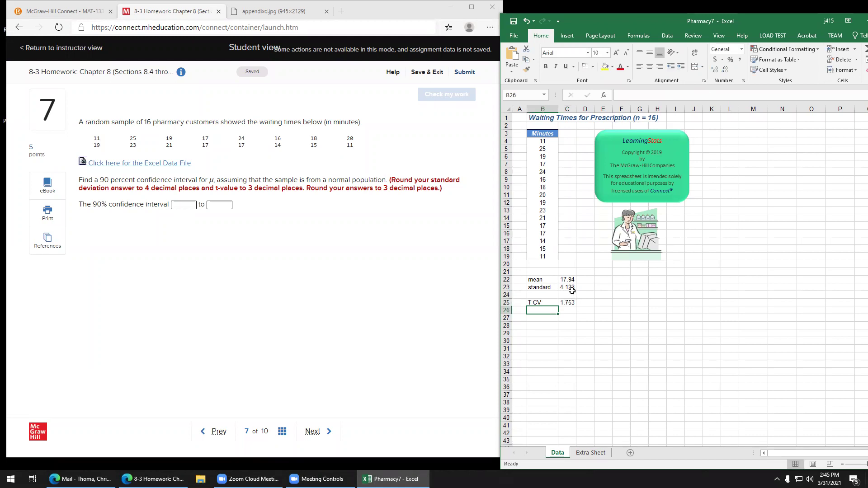
- Label B27 'Lower' and compute =C22-C25*C23/SQRT(16) beside it, giving 16.13
{"action": "left_click", "coordinate": [549, 320]}
{"action": "type", "text": "Lower"}
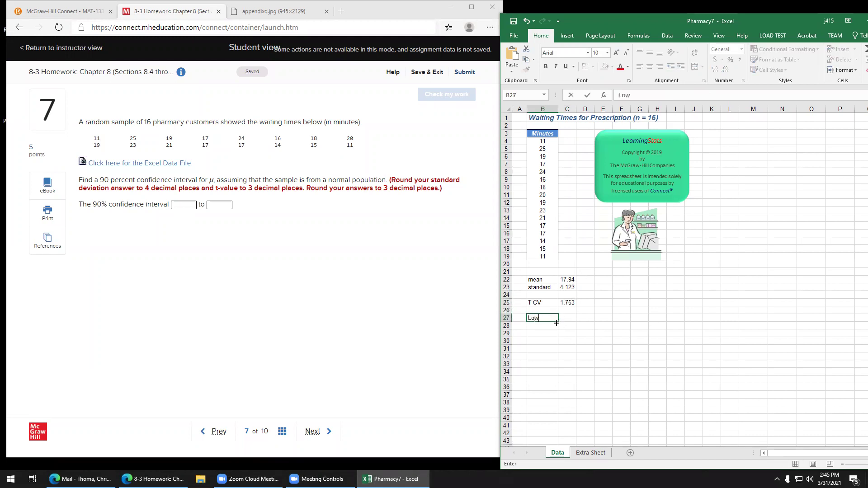
{"action": "key", "text": "Tab"}
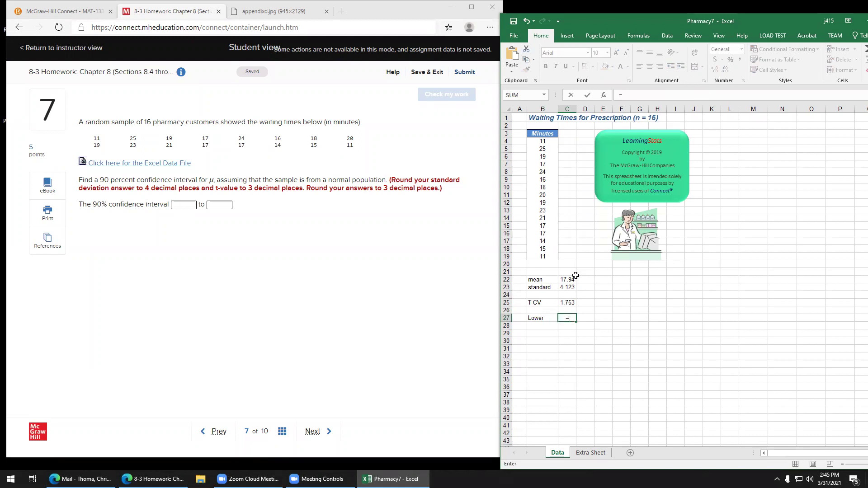
{"action": "type", "text": "="}
{"action": "left_click", "coordinate": [567, 280]}
{"action": "type", "text": "-"}
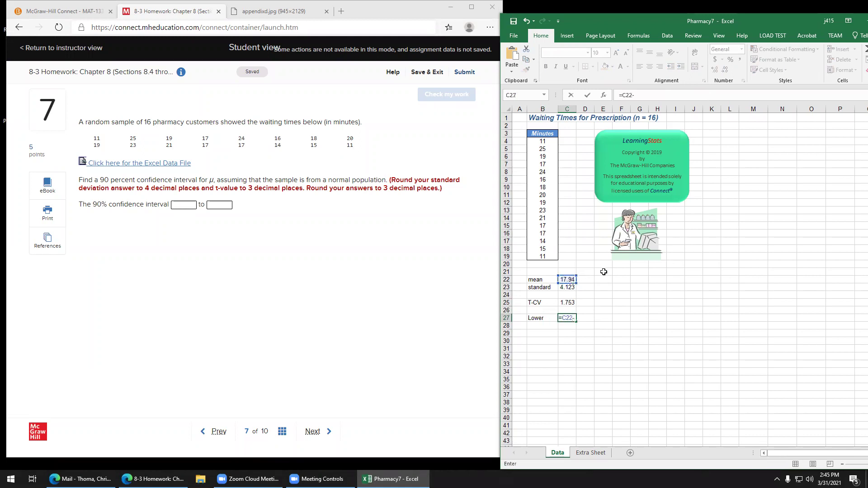
{"action": "left_click", "coordinate": [574, 304]}
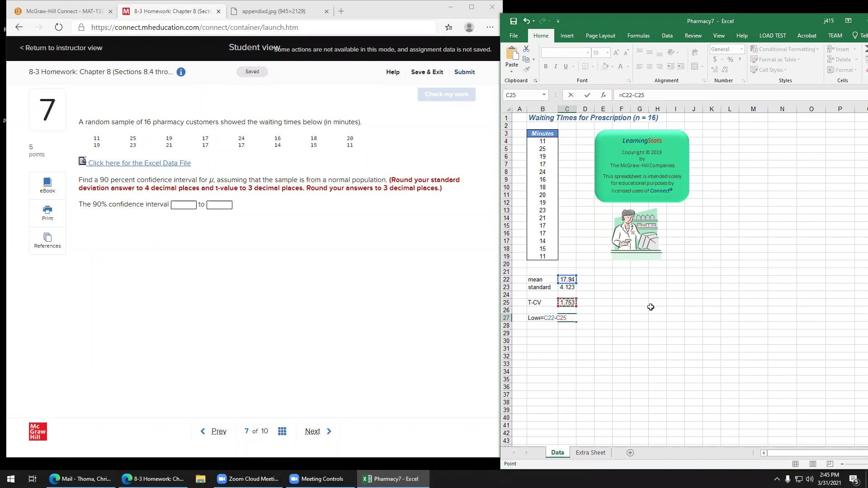
{"action": "type", "text": "*"}
{"action": "left_click", "coordinate": [571, 286]}
{"action": "type", "text": "/sqr"}
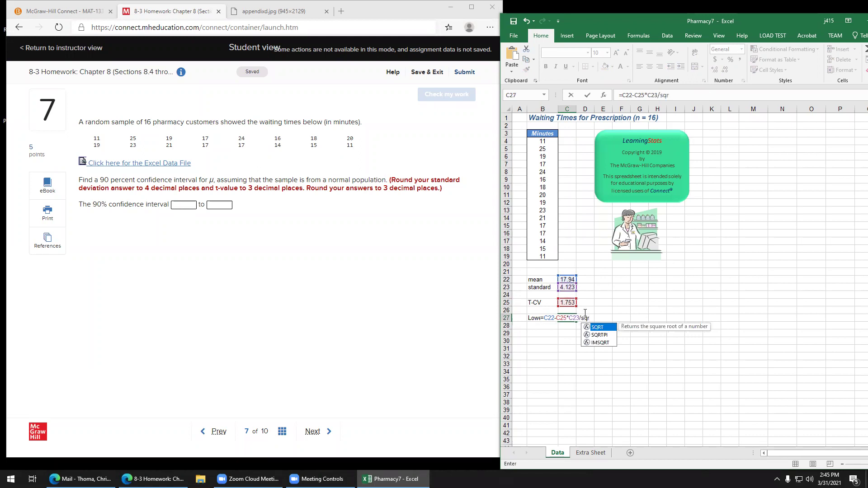
{"action": "key", "text": "Tab"}
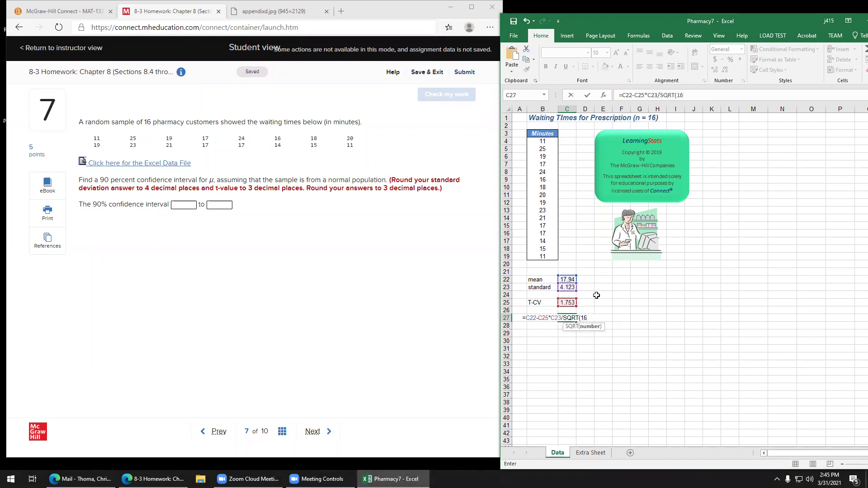
{"action": "type", "text": "16)"}
{"action": "key", "text": "Return"}
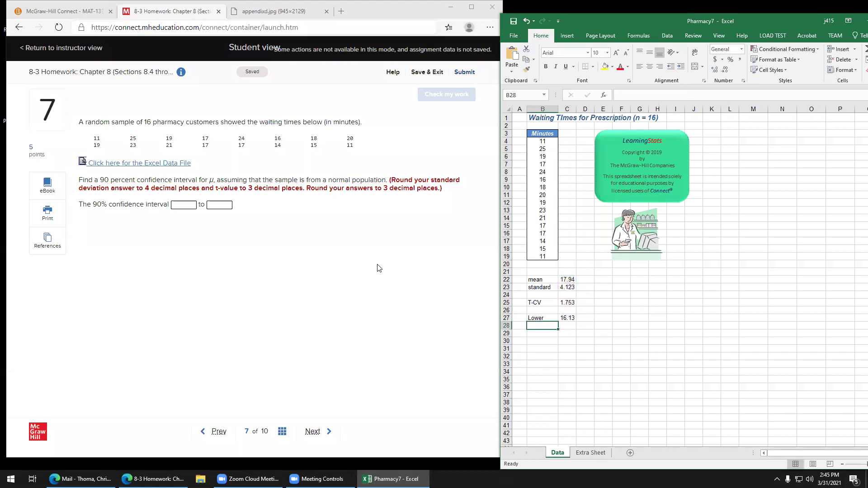
- Enter 16.13 as the lower interval bound in Connect, check it, and advance to question 8
{"action": "left_click", "coordinate": [191, 205]}
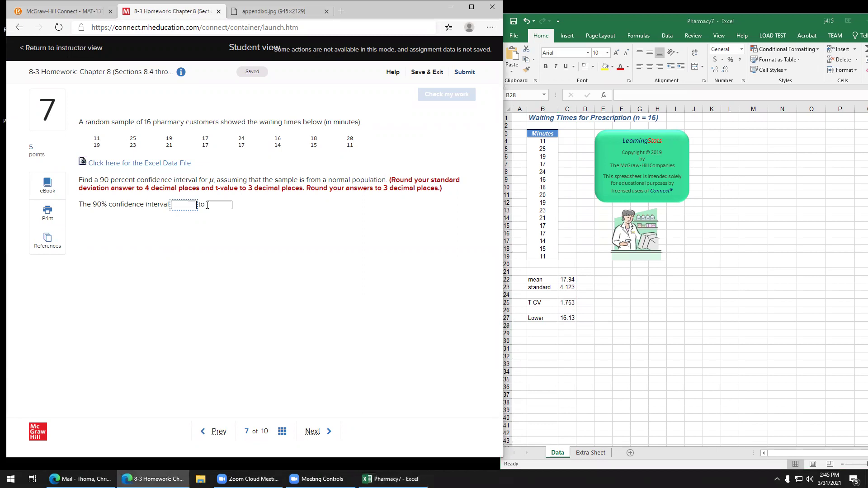
{"action": "type", "text": "16.13"}
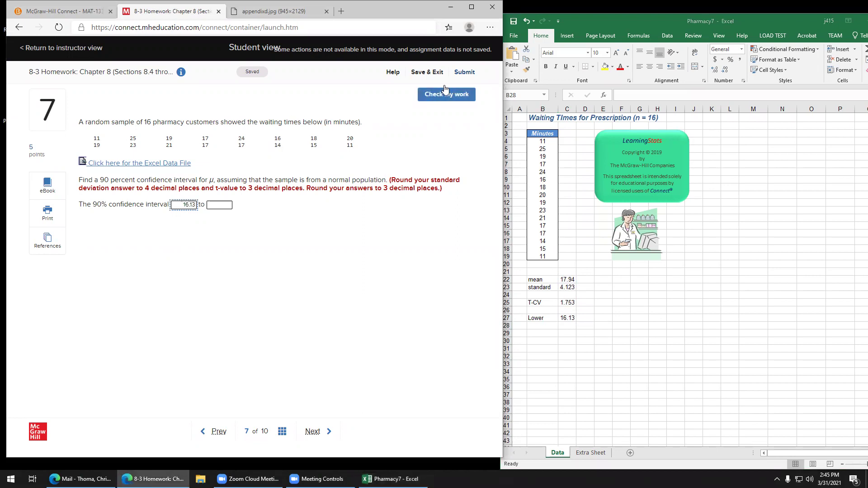
{"action": "left_click", "coordinate": [444, 97]}
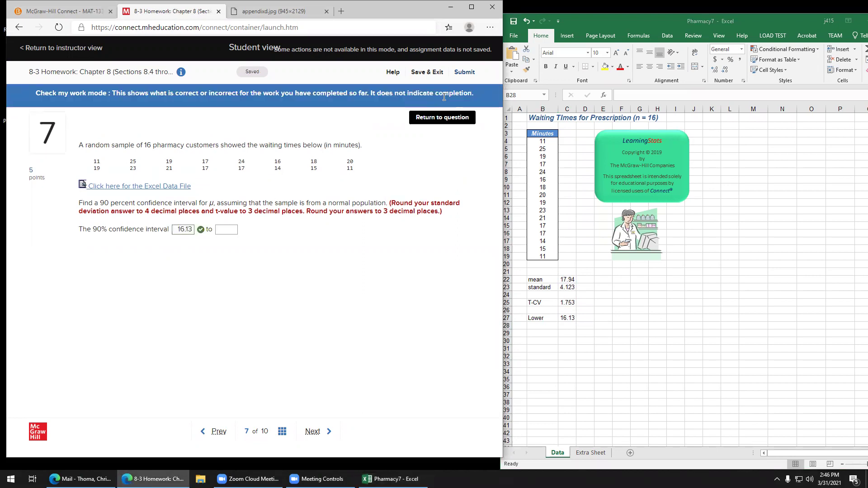
{"action": "left_click", "coordinate": [315, 435]}
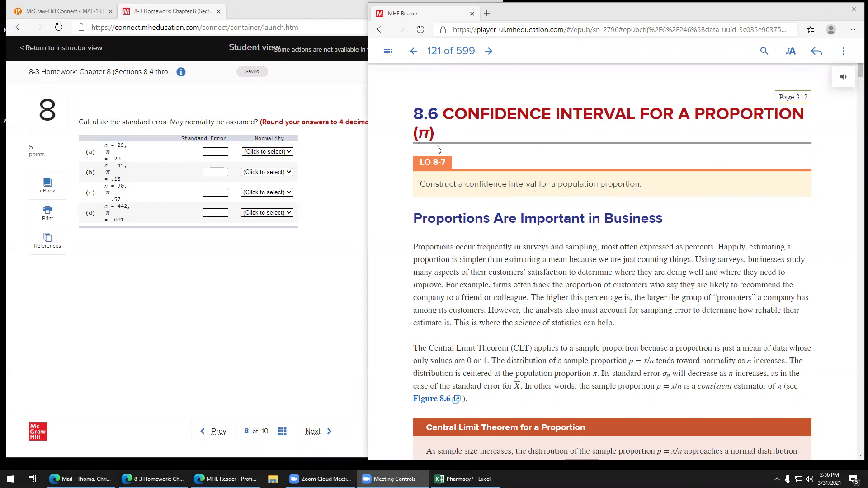
- Scroll through section 8.6 past formula 8.10 and the π = .50 and .10 examples
{"action": "scroll", "coordinate": [548, 232], "scroll_direction": "down", "scroll_amount": 3}
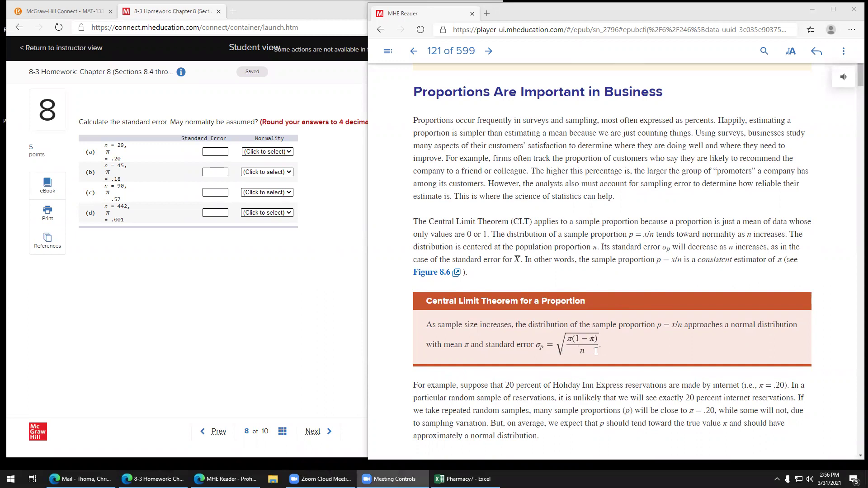
{"action": "scroll", "coordinate": [641, 325], "scroll_direction": "down", "scroll_amount": 5}
{"action": "scroll", "coordinate": [631, 302], "scroll_direction": "down", "scroll_amount": 4}
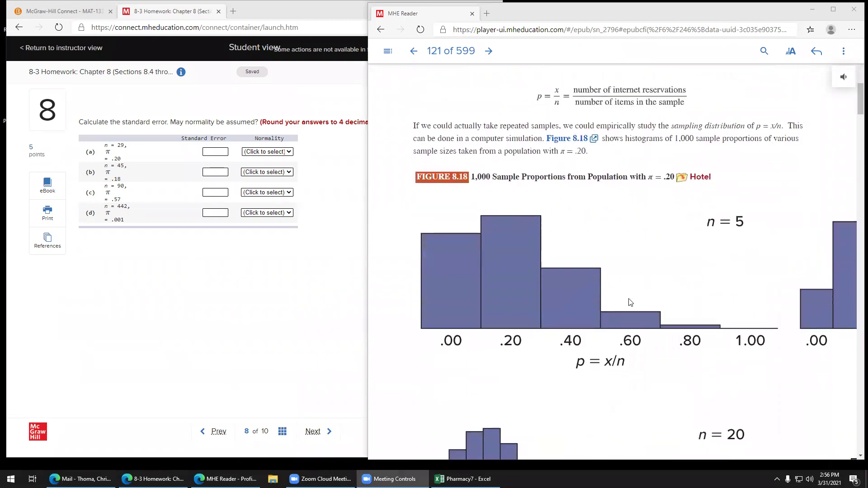
{"action": "scroll", "coordinate": [630, 302], "scroll_direction": "down", "scroll_amount": 2}
{"action": "scroll", "coordinate": [628, 302], "scroll_direction": "up", "scroll_amount": 4}
{"action": "scroll", "coordinate": [620, 285], "scroll_direction": "down", "scroll_amount": 4}
{"action": "scroll", "coordinate": [620, 285], "scroll_direction": "down", "scroll_amount": 10}
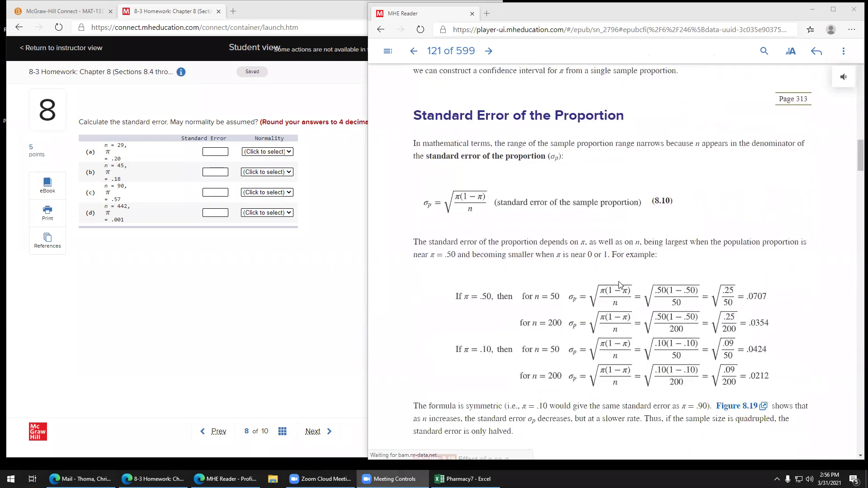
{"action": "scroll", "coordinate": [567, 240], "scroll_direction": "down", "scroll_amount": 10}
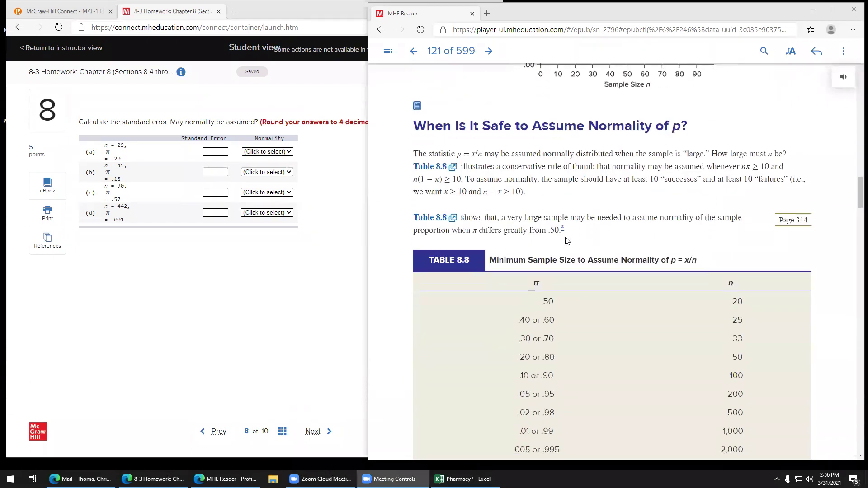
{"action": "scroll", "coordinate": [566, 241], "scroll_direction": "down", "scroll_amount": 3}
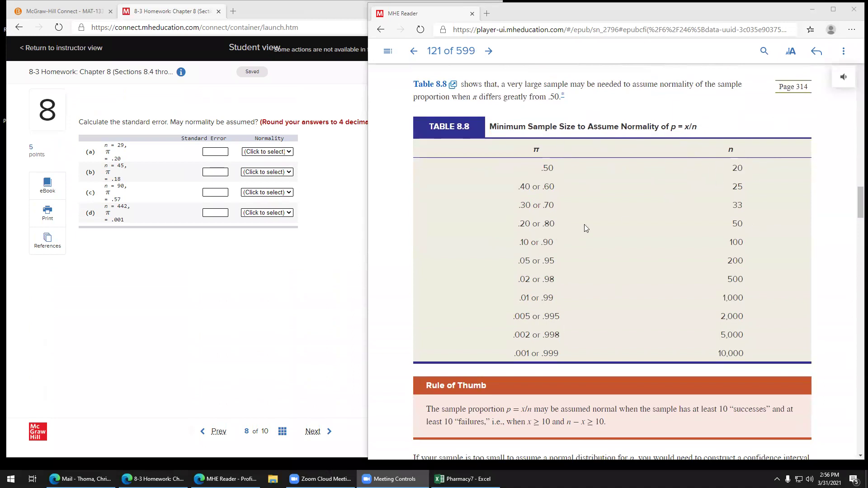
{"action": "scroll", "coordinate": [584, 227], "scroll_direction": "down", "scroll_amount": 1}
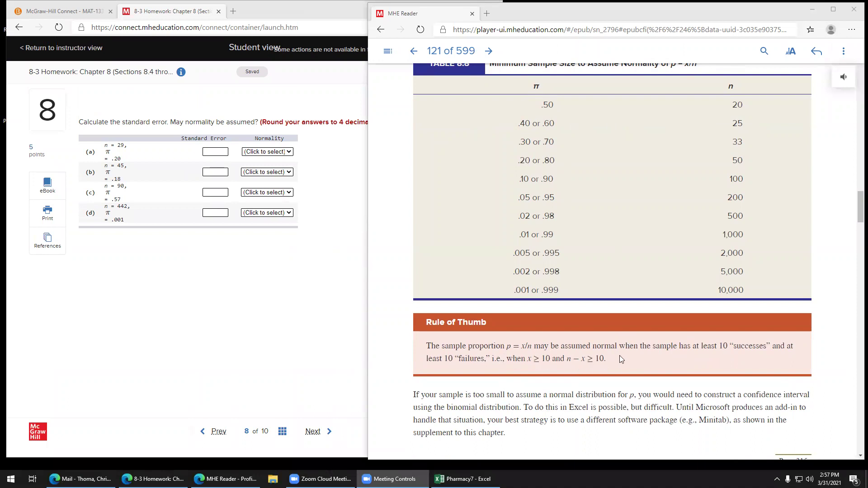
{"action": "scroll", "coordinate": [620, 353], "scroll_direction": "down", "scroll_amount": 1}
{"action": "scroll", "coordinate": [621, 353], "scroll_direction": "down", "scroll_amount": 1}
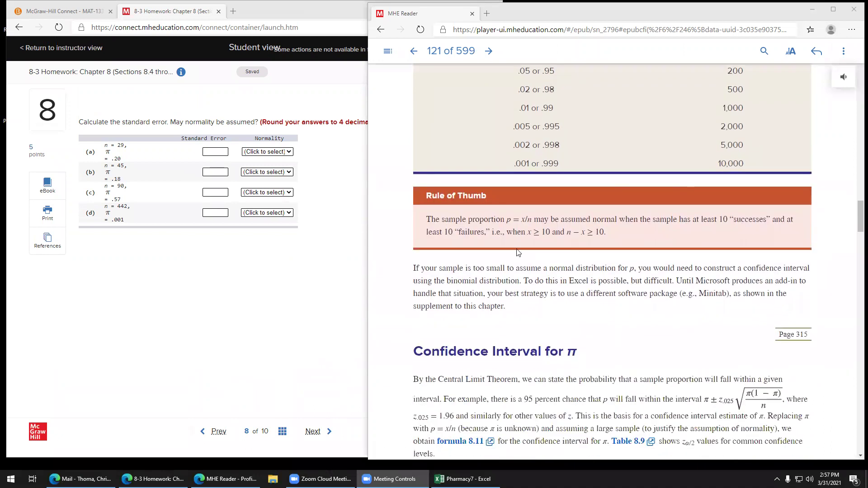
{"action": "scroll", "coordinate": [572, 242], "scroll_direction": "up", "scroll_amount": 2}
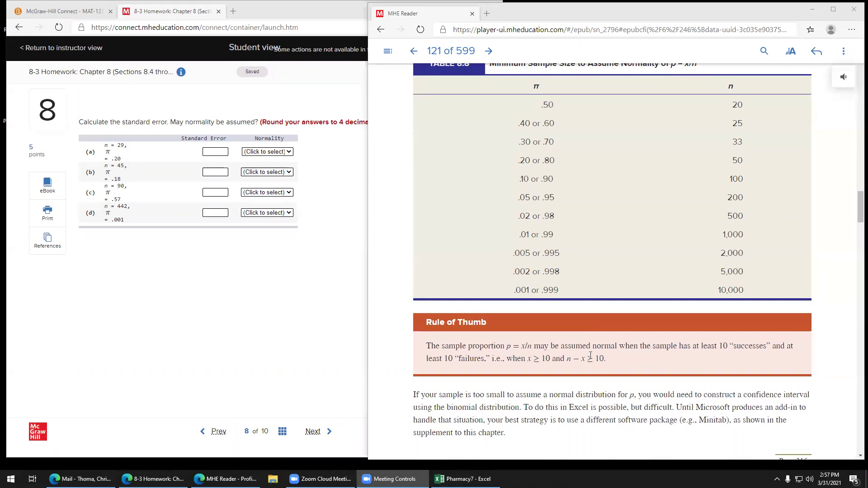
{"action": "scroll", "coordinate": [612, 340], "scroll_direction": "up", "scroll_amount": 3}
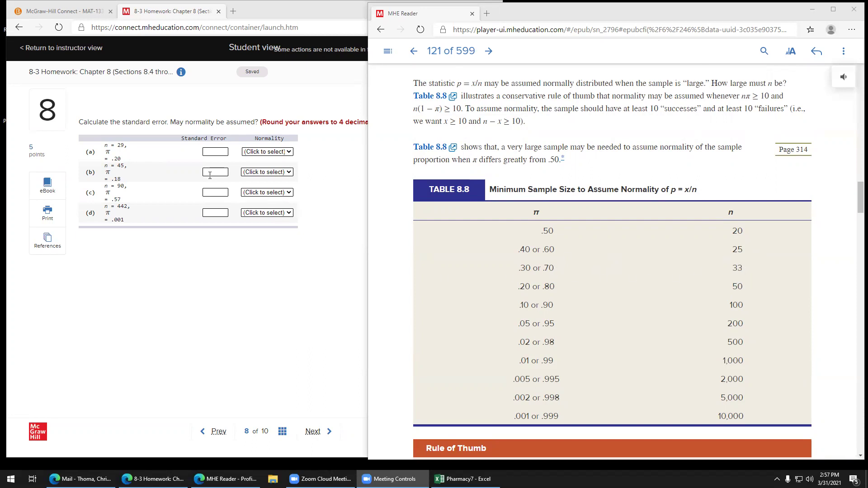
- Set part (a)'s normality answer to No, check it, and return to the question
{"action": "left_click", "coordinate": [289, 152]}
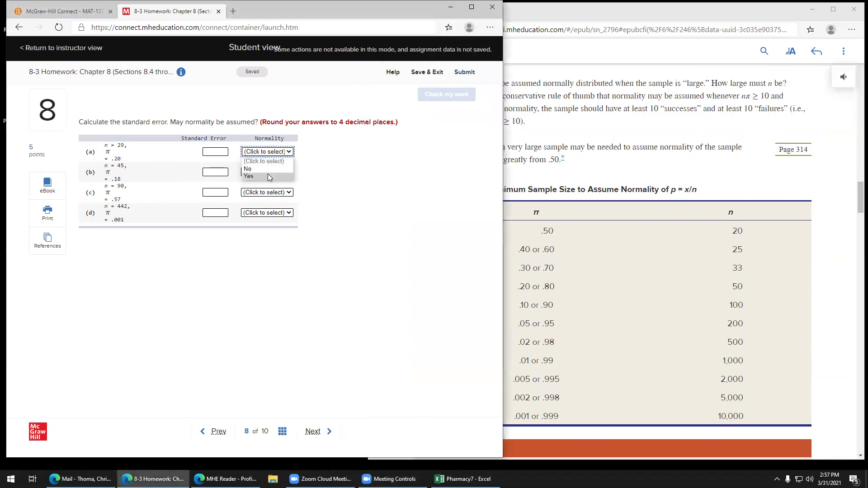
{"action": "left_click", "coordinate": [268, 168]}
{"action": "left_click", "coordinate": [442, 97]}
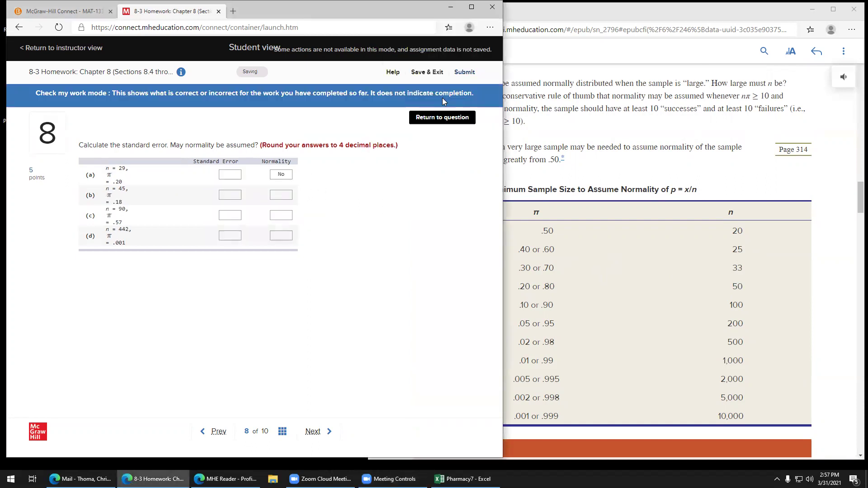
{"action": "left_click", "coordinate": [440, 118]}
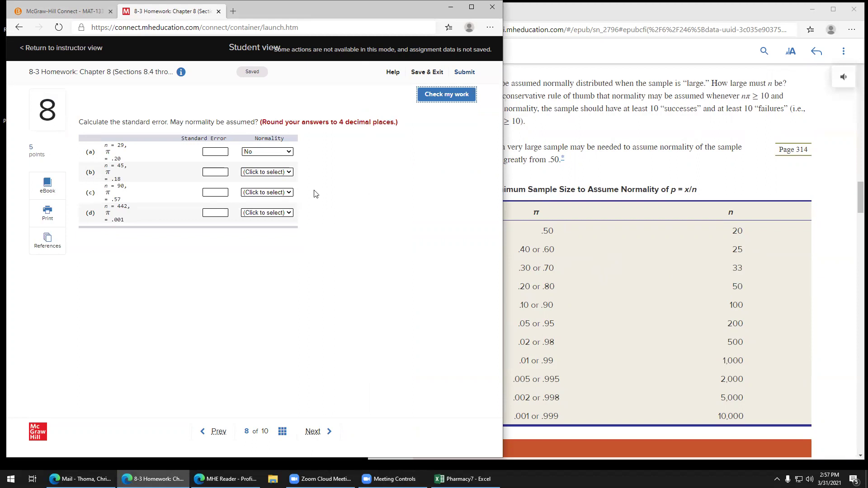
- Enter π = 0.2 in F22 and compute 1-π in the cell below
{"action": "key", "text": "Tab"}
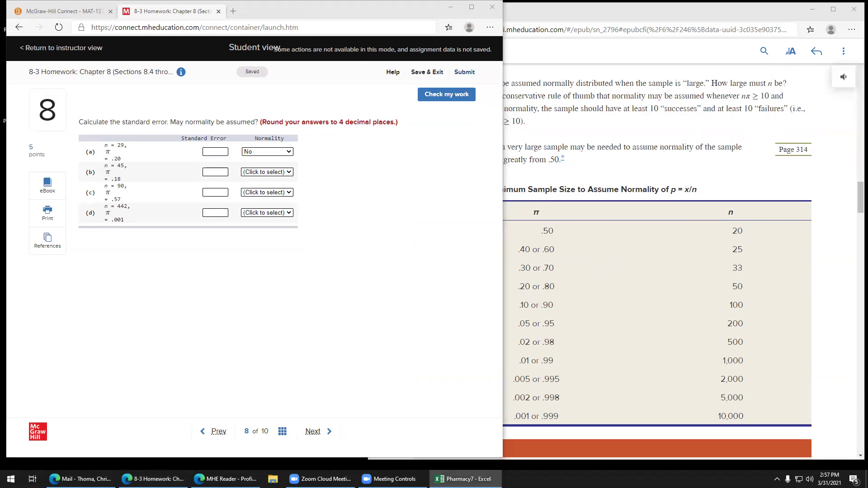
{"action": "left_click", "coordinate": [660, 13]}
{"action": "scroll", "coordinate": [608, 228], "scroll_direction": "up", "scroll_amount": 6}
{"action": "scroll", "coordinate": [608, 228], "scroll_direction": "up", "scroll_amount": 20}
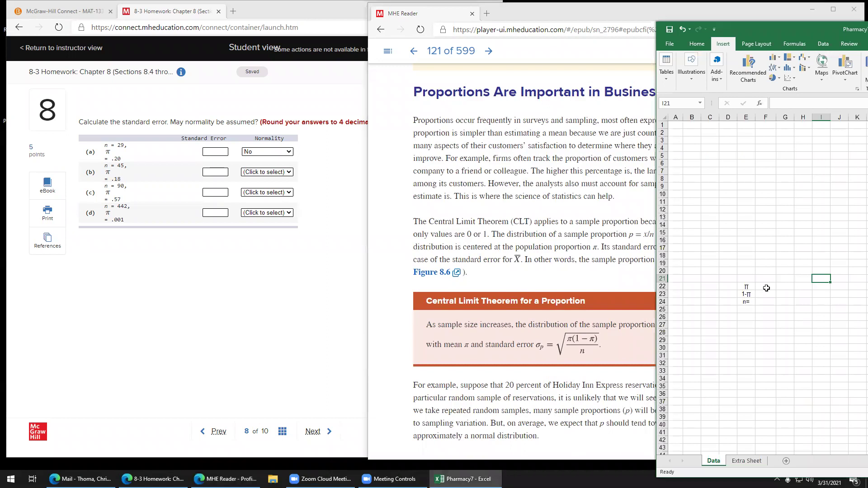
{"action": "left_click", "coordinate": [766, 287]}
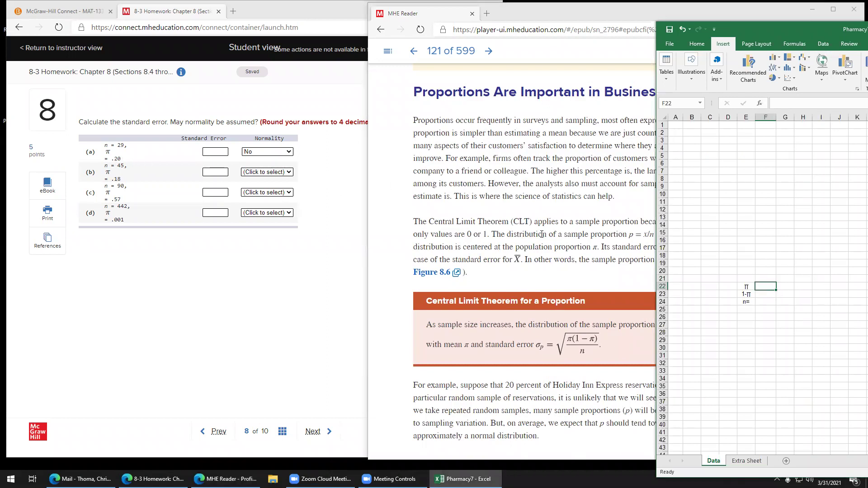
{"action": "type", "text": "0.2"}
{"action": "key", "text": "Return"}
{"action": "type", "text": "="}
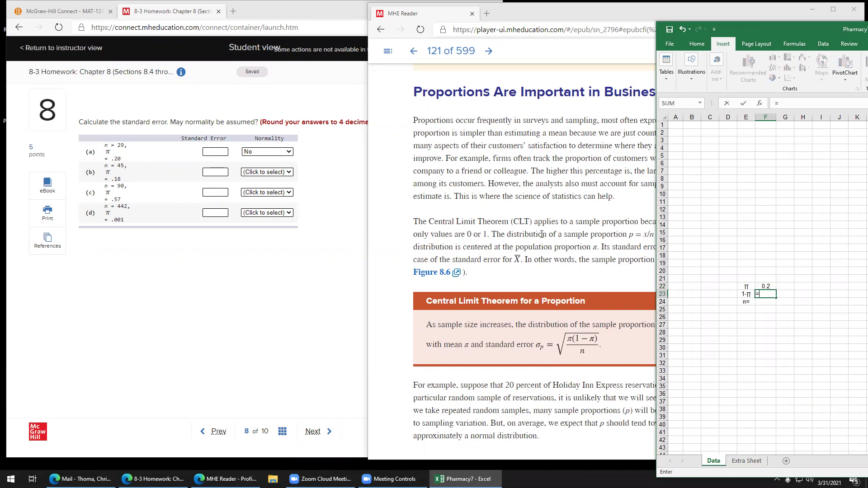
{"action": "type", "text": "1-"}
{"action": "left_click", "coordinate": [774, 285]}
{"action": "key", "text": "Return"}
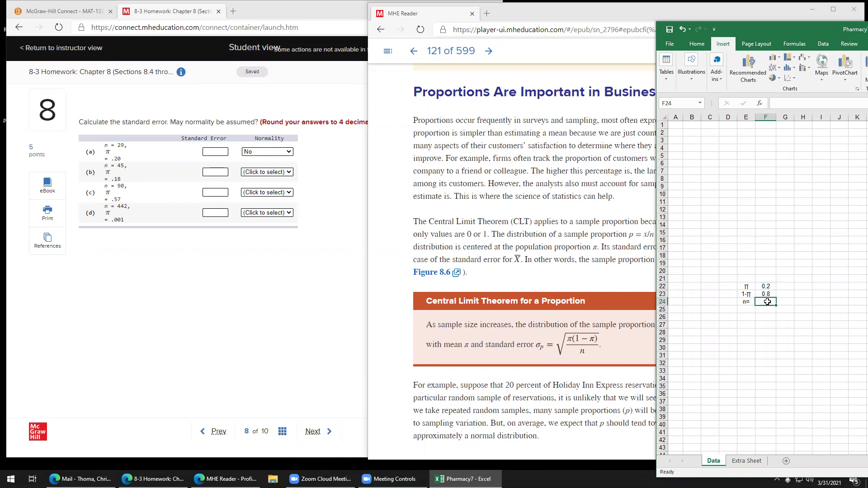
- In F26 compute the standard error =SQRT(F22*F23/F24), giving 0.0743
{"action": "key", "text": "Down"}
{"action": "key", "text": "Down"}
{"action": "type", "text": "-"}
{"action": "key", "text": "BackSpace"}
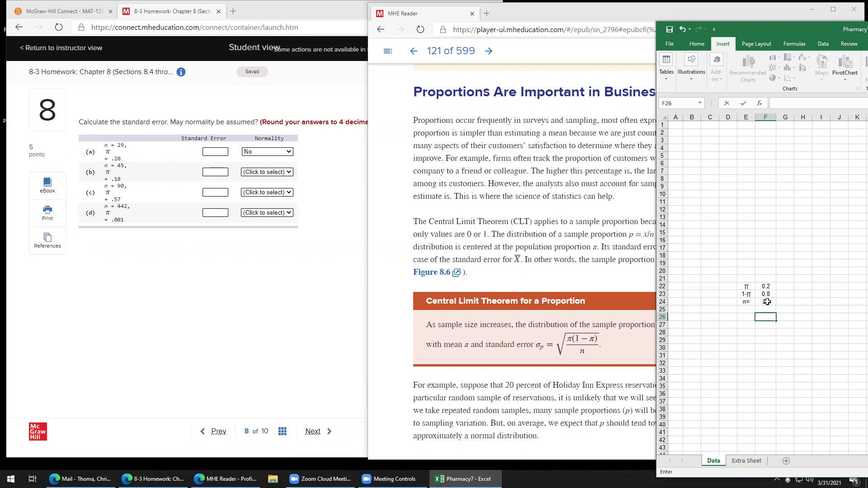
{"action": "type", "text": "=sq"}
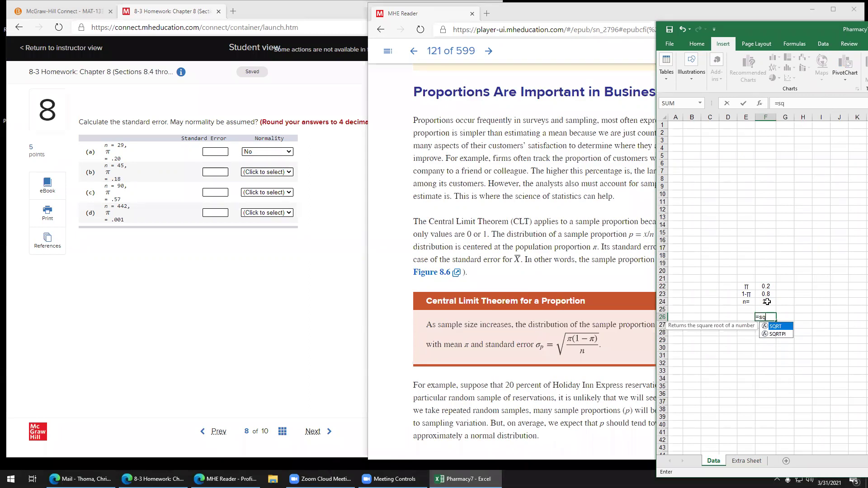
{"action": "double_click", "coordinate": [775, 331]}
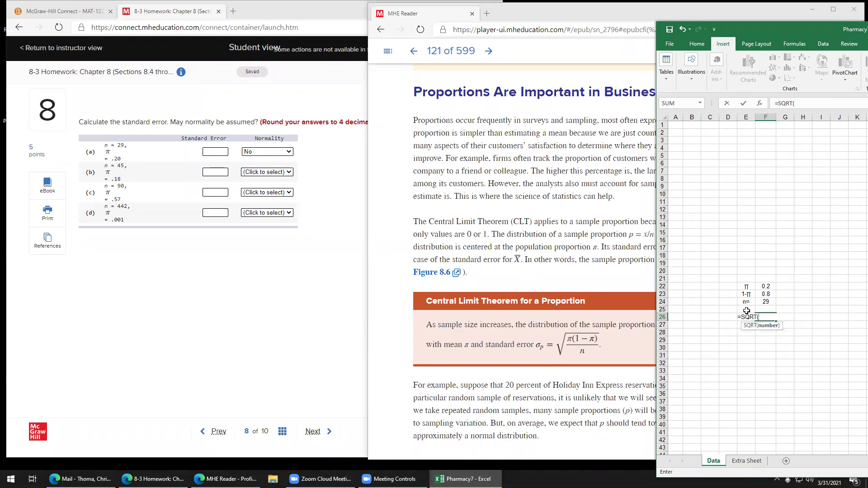
{"action": "left_click", "coordinate": [768, 287]}
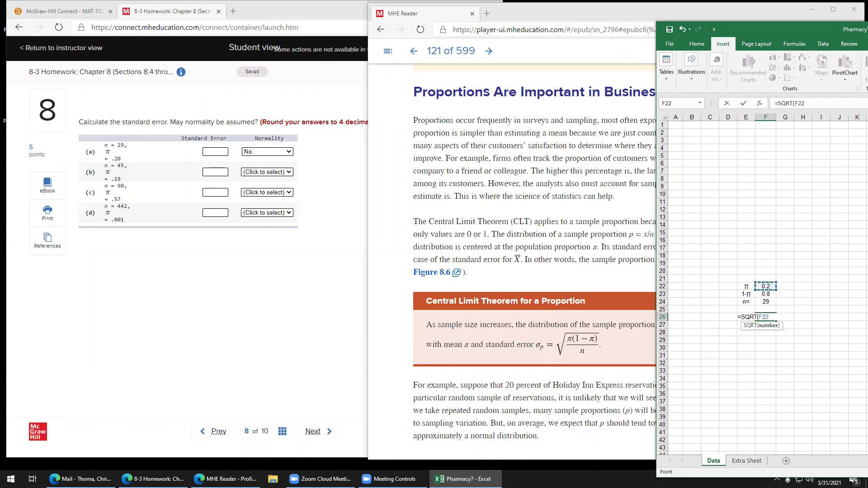
{"action": "type", "text": "*"}
{"action": "left_click", "coordinate": [765, 294]}
{"action": "type", "text": "/"}
{"action": "left_click", "coordinate": [764, 300]}
{"action": "key", "text": "Return"}
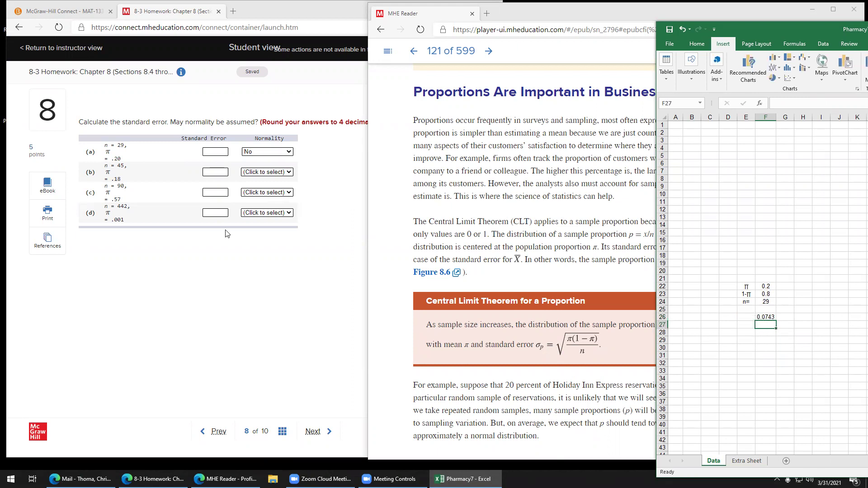
{"action": "left_click", "coordinate": [213, 152]}
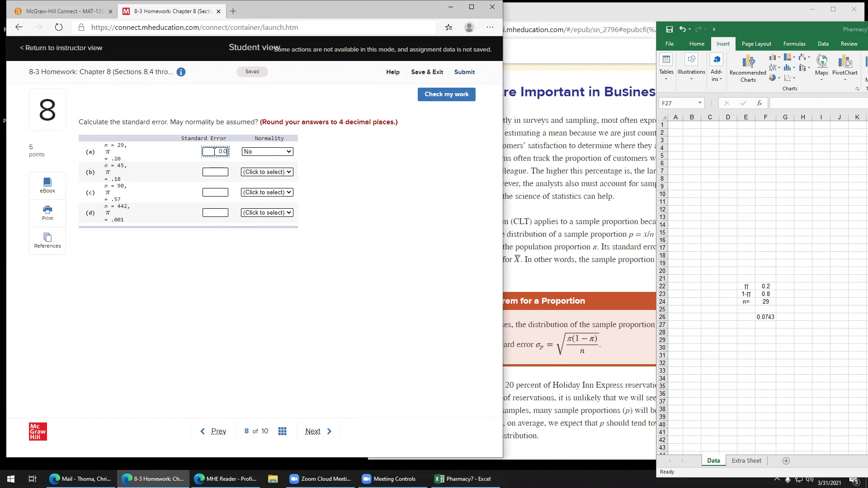
- Enter 0.0743 as part (a)'s standard error and confirm it is marked correct
{"action": "type", "text": "0.0743"}
{"action": "left_click", "coordinate": [438, 95]}
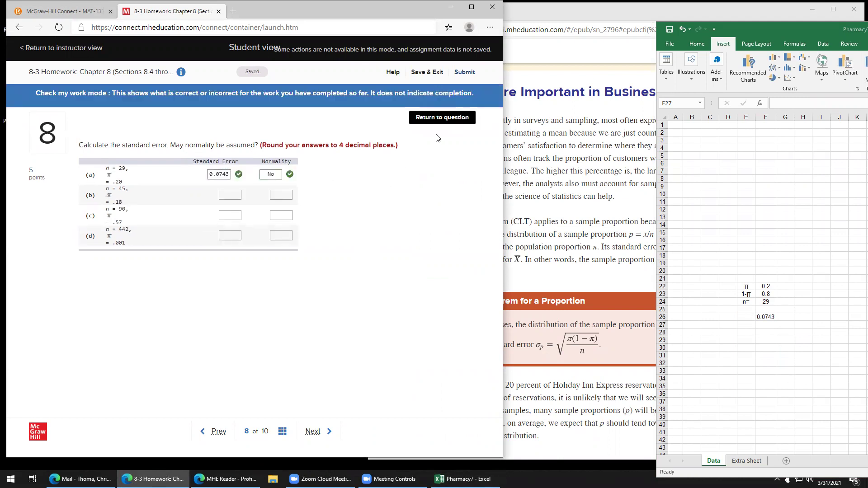
{"action": "left_click", "coordinate": [437, 119]}
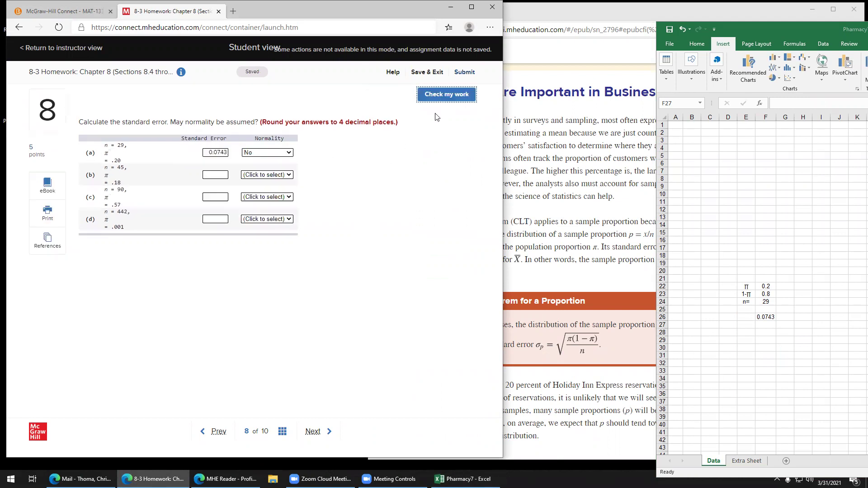
{"action": "left_click", "coordinate": [642, 351]}
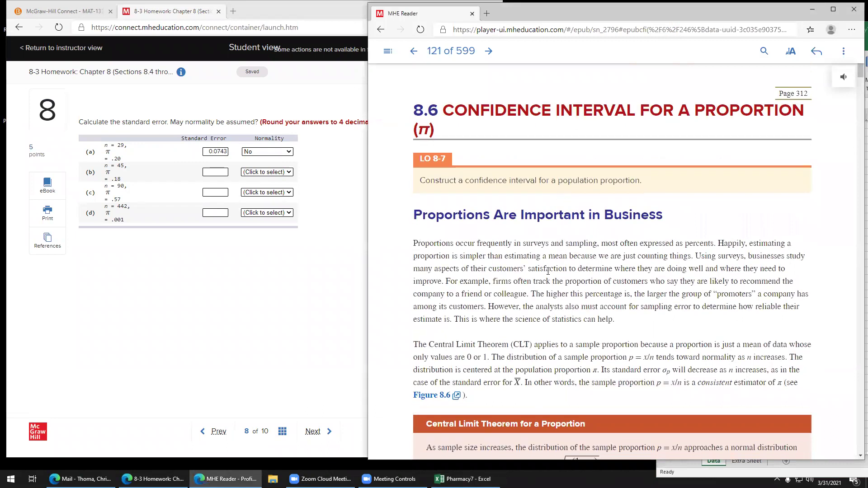
- Scroll the e-book to Table 8.8's minimum sample sizes and the normality rule of thumb
{"action": "scroll", "coordinate": [548, 270], "scroll_direction": "down", "scroll_amount": 1}
{"action": "scroll", "coordinate": [549, 269], "scroll_direction": "down", "scroll_amount": 4}
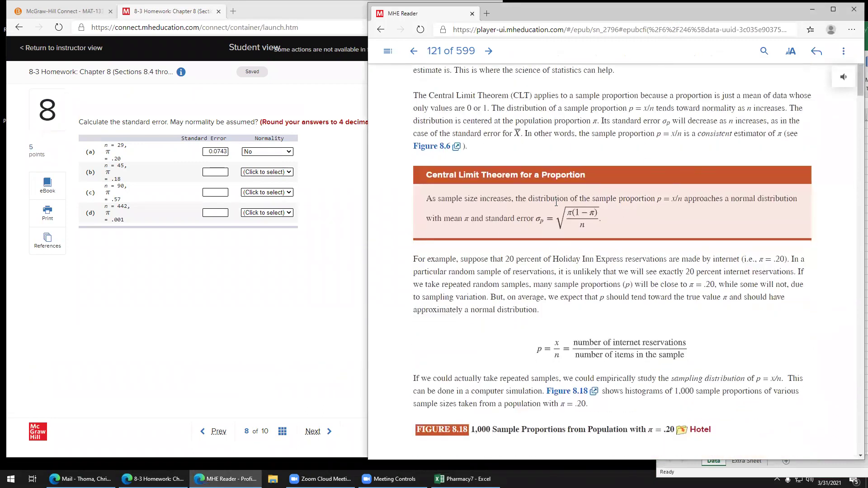
{"action": "scroll", "coordinate": [555, 201], "scroll_direction": "down", "scroll_amount": 15}
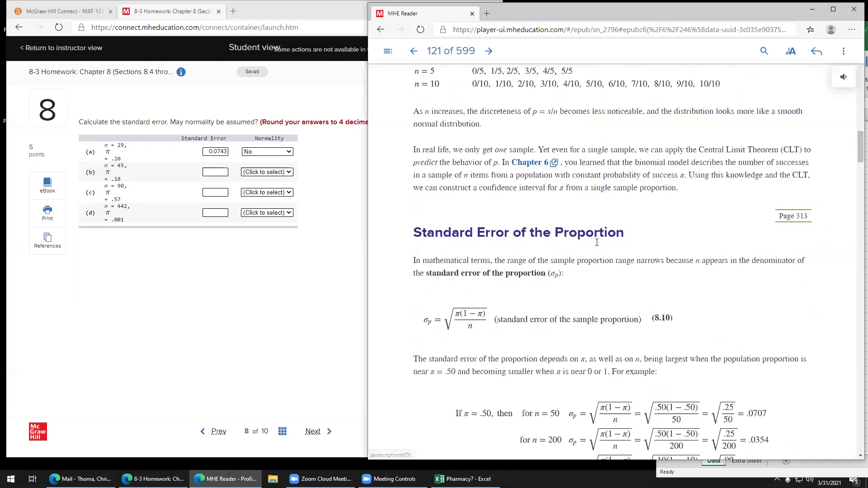
{"action": "scroll", "coordinate": [599, 242], "scroll_direction": "down", "scroll_amount": 10}
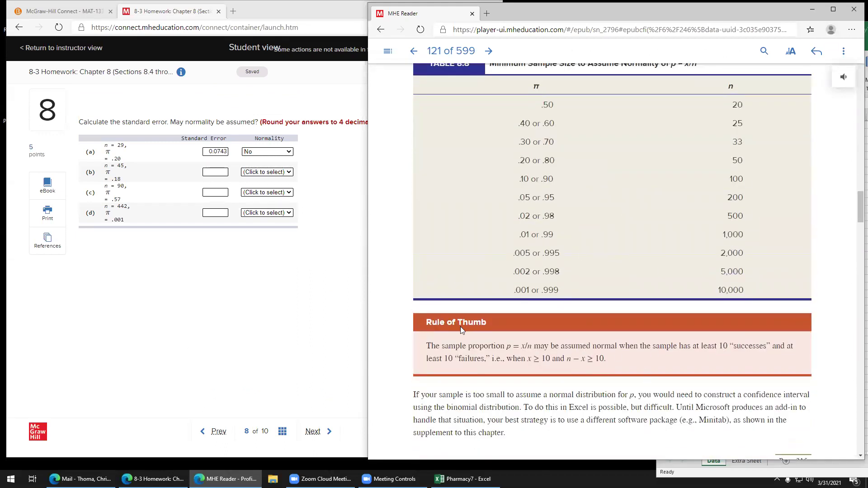
{"action": "left_click", "coordinate": [199, 317]}
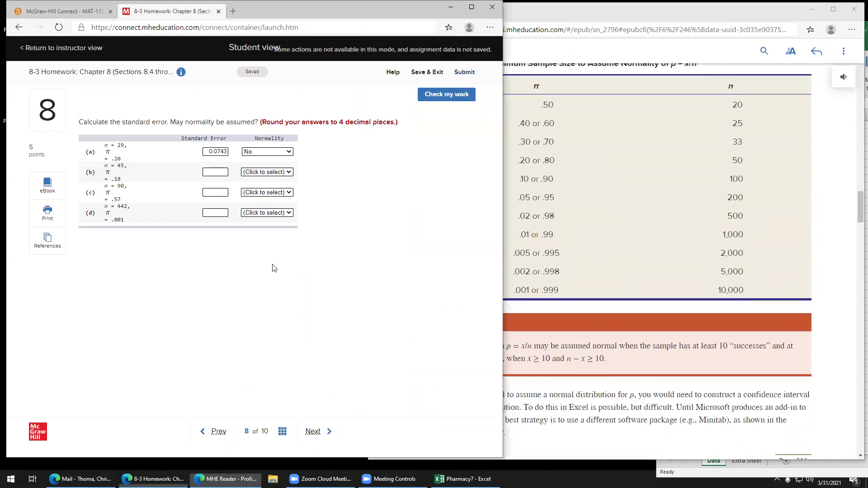
- Advance from question 8 through question 9 to question 10
{"action": "left_click", "coordinate": [316, 432]}
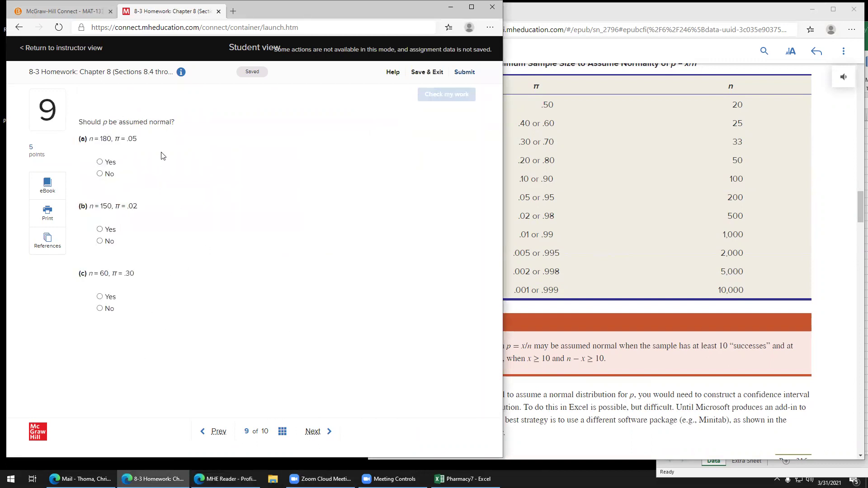
{"action": "left_click", "coordinate": [314, 431]}
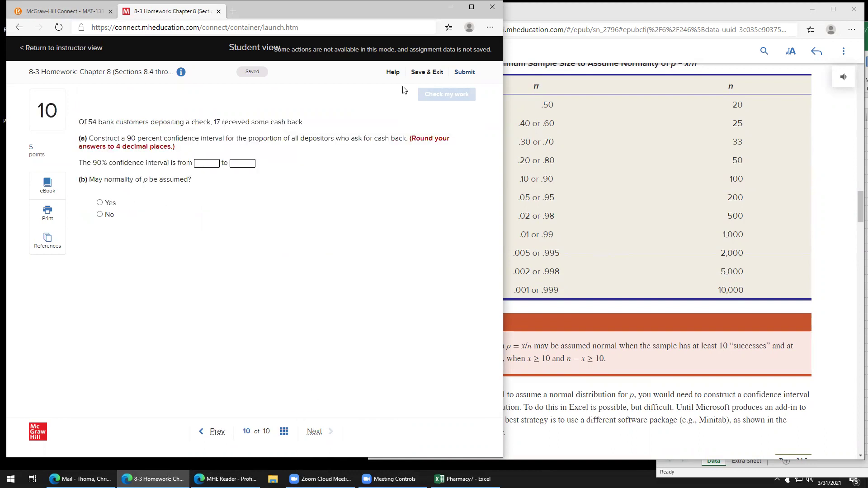
{"action": "left_click", "coordinate": [620, 235]}
- Scroll the e-book down to formula 8.11 and Table 8.9's common z-values
{"action": "scroll", "coordinate": [619, 235], "scroll_direction": "down", "scroll_amount": 10}
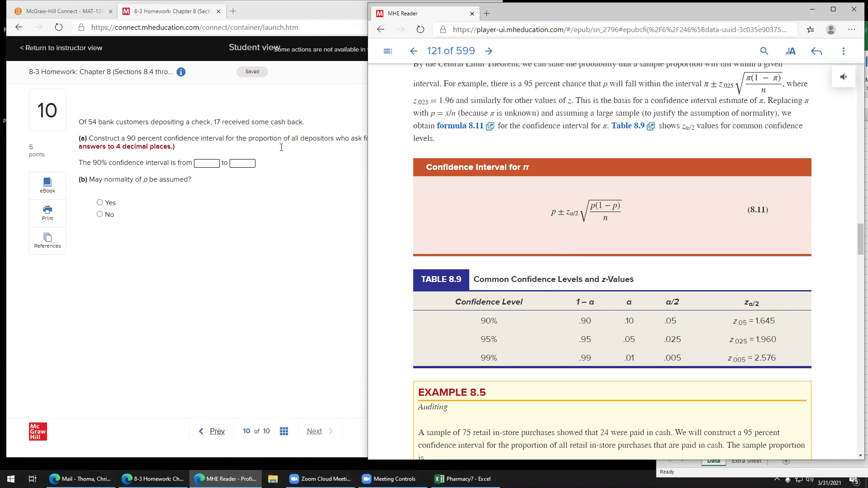
{"action": "key", "text": "alt+Tab"}
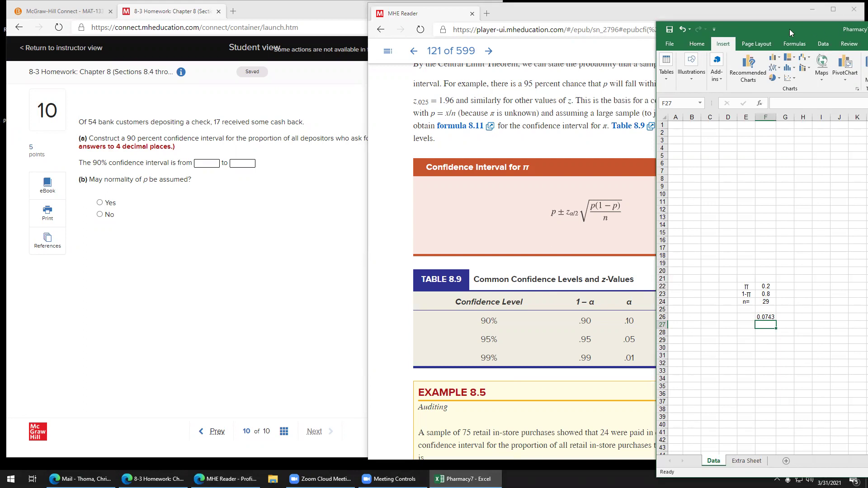
- Add the Z-CV label with the critical value 1.645 in E28:F28
{"action": "left_click_drag", "start_coordinate": [789, 29], "coordinate": [867, 33]}
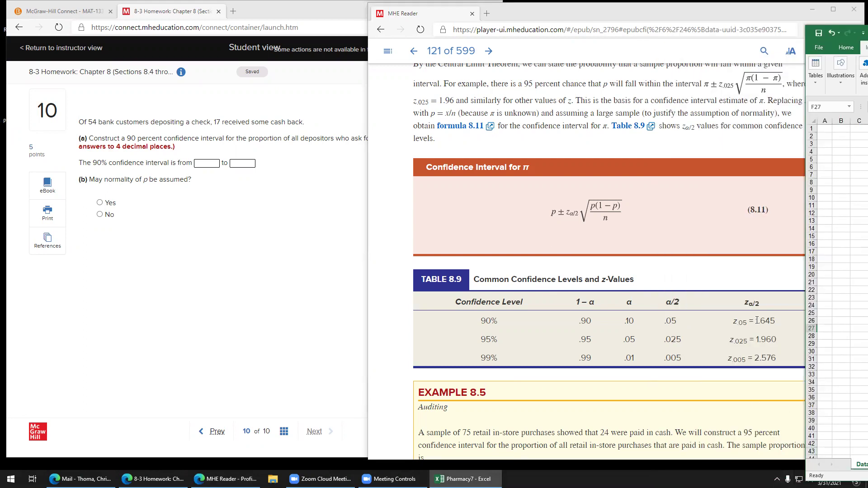
{"action": "key", "text": "Left"}
{"action": "key", "text": "Down"}
{"action": "key", "text": "Down"}
{"action": "key", "text": "Down"}
{"action": "key", "text": "Down"}
{"action": "key", "text": "Up"}
{"action": "key", "text": "Up"}
{"action": "key", "text": "Up"}
{"action": "type", "text": "="}
{"action": "key", "text": "Tab"}
{"action": "type", "text": "="}
{"action": "left_click_drag", "start_coordinate": [544, 10], "coordinate": [575, 10]}
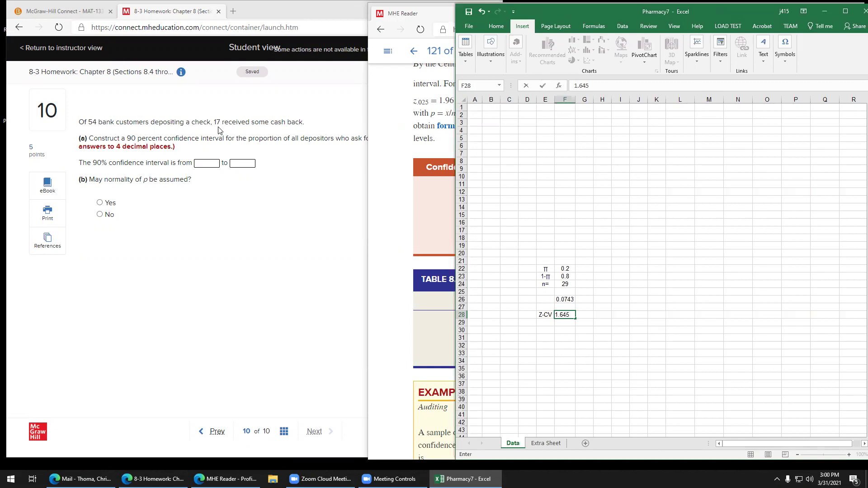
{"action": "left_click", "coordinate": [548, 329]}
- Enter labelled values x = 17 and n = 54 in rows 30 and 31
{"action": "type", "text": "x"}
{"action": "key", "text": "Tab"}
{"action": "type", "text": "178"}
{"action": "key", "text": "BackSpace"}
{"action": "key", "text": "Return"}
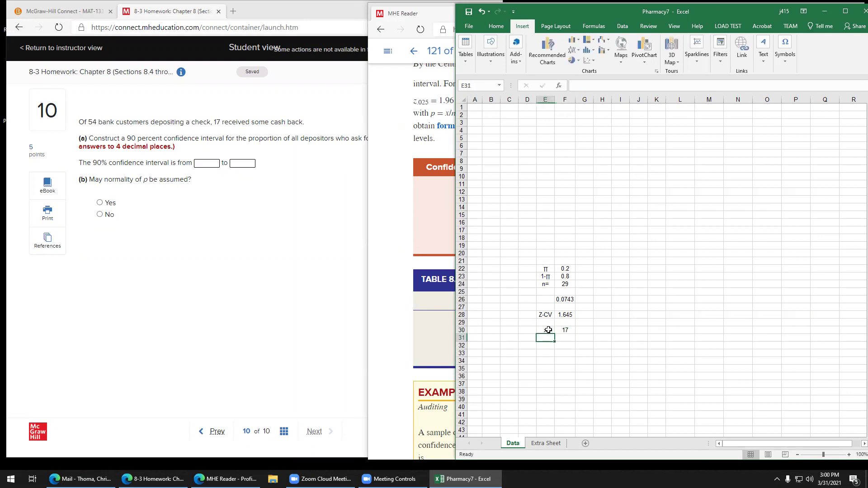
{"action": "type", "text": "n"}
{"action": "key", "text": "Tab"}
{"action": "type", "text": "54"}
{"action": "key", "text": "Return"}
{"action": "key", "text": "Return"}
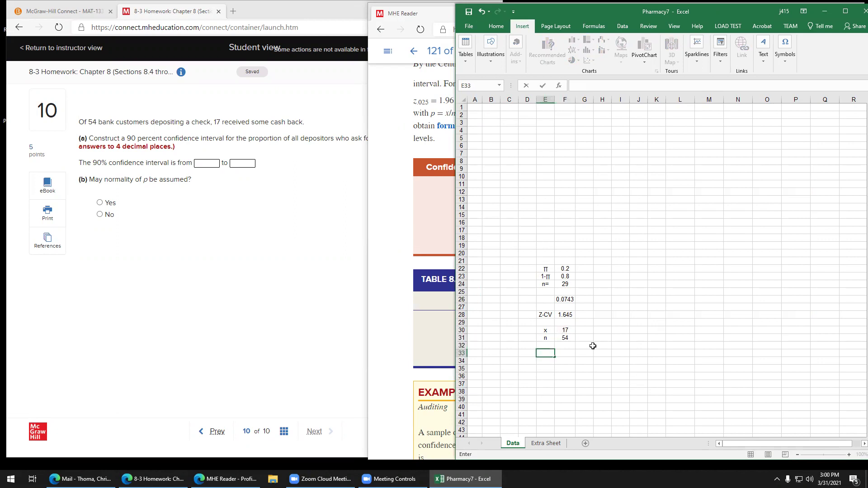
- Label E33 'p-hat=' and compute =F30/F31 in F33, giving 0.315
{"action": "type", "text": "p"}
{"action": "key", "text": "BackSpace"}
{"action": "type", "text": "p-hat="}
{"action": "key", "text": "Tab"}
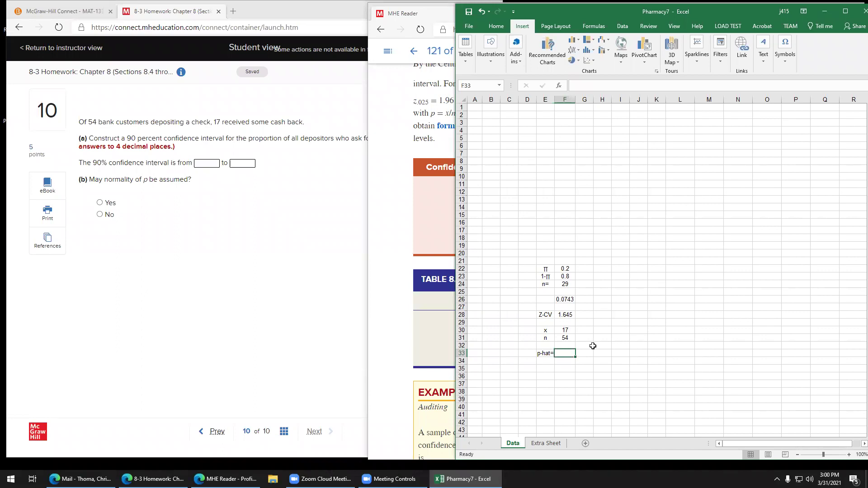
{"action": "left_click", "coordinate": [564, 330]}
{"action": "left_click", "coordinate": [558, 356]}
{"action": "type", "text": "="}
{"action": "left_click", "coordinate": [560, 330]}
{"action": "type", "text": "/"}
{"action": "left_click", "coordinate": [565, 337]}
{"action": "key", "text": "Return"}
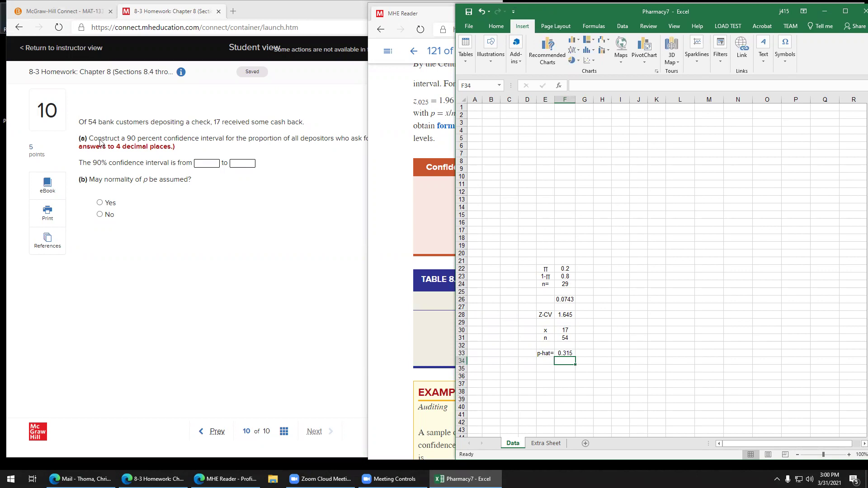
- Merge the MHE Reader e-book into the homework browser window as a tab
{"action": "left_click", "coordinate": [431, 14]}
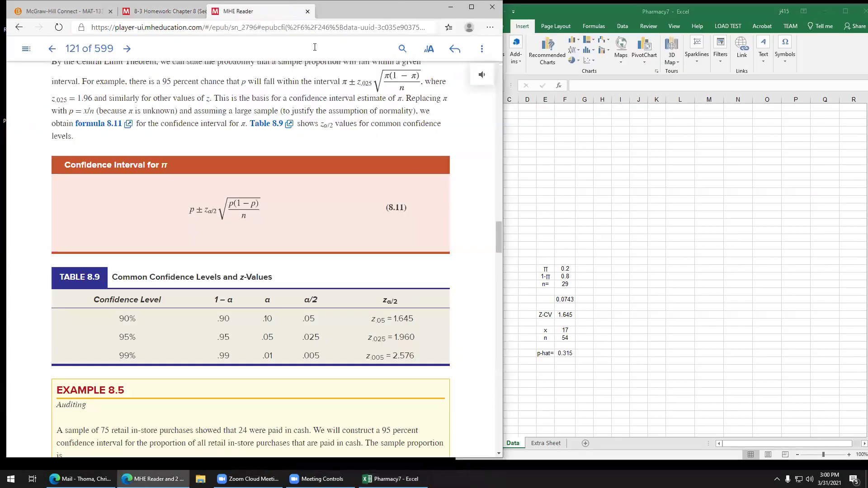
{"action": "key", "text": "alt+Tab"}
{"action": "left_click_drag", "start_coordinate": [289, 19], "coordinate": [271, 13]}
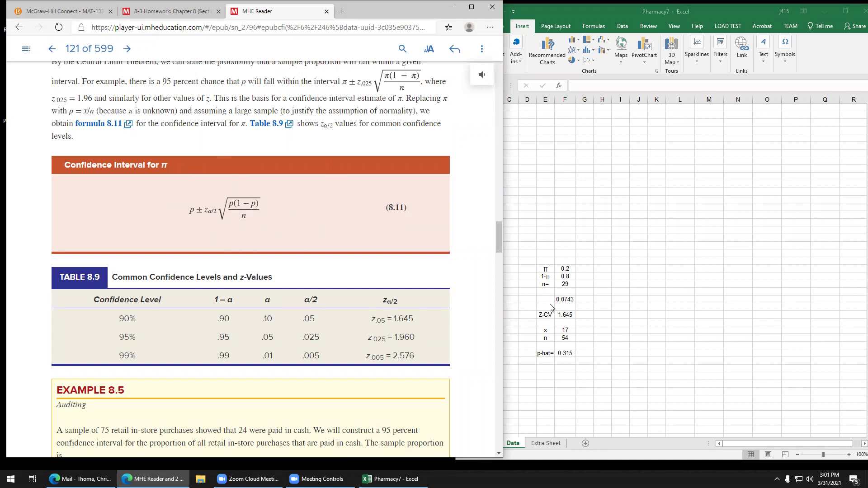
- Float the Excel sheet with p-hat 0.315 as a smaller window beside formula 8.11
{"action": "left_click", "coordinate": [589, 278]}
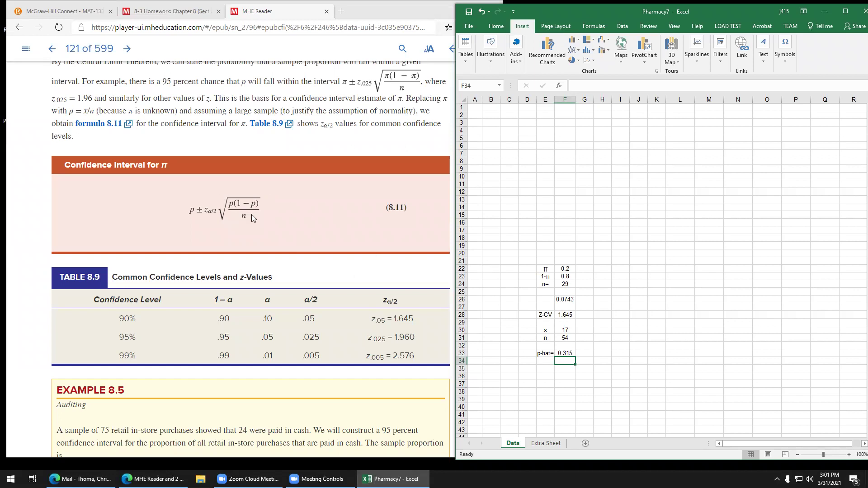
{"action": "scroll", "coordinate": [251, 205], "scroll_direction": "up", "scroll_amount": 2}
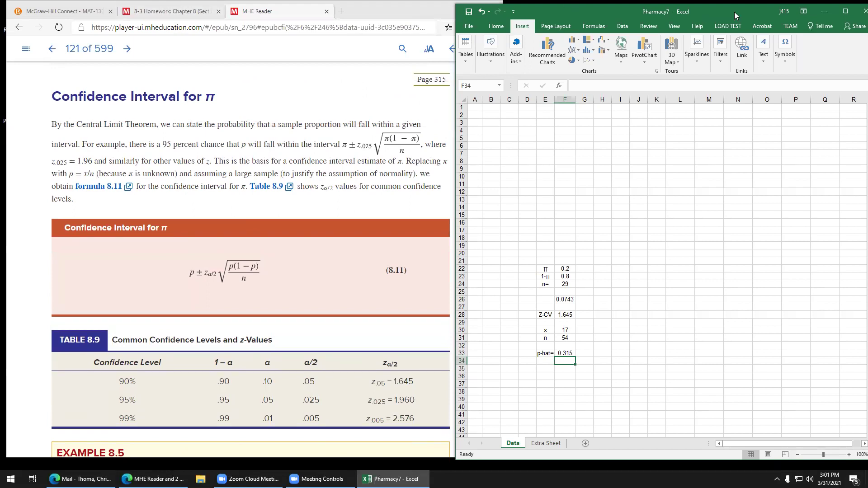
{"action": "left_click_drag", "start_coordinate": [586, 13], "coordinate": [589, 29]}
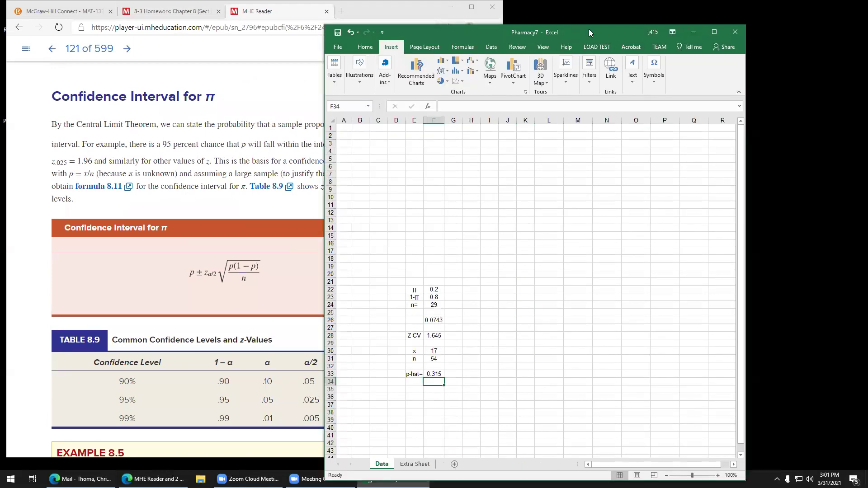